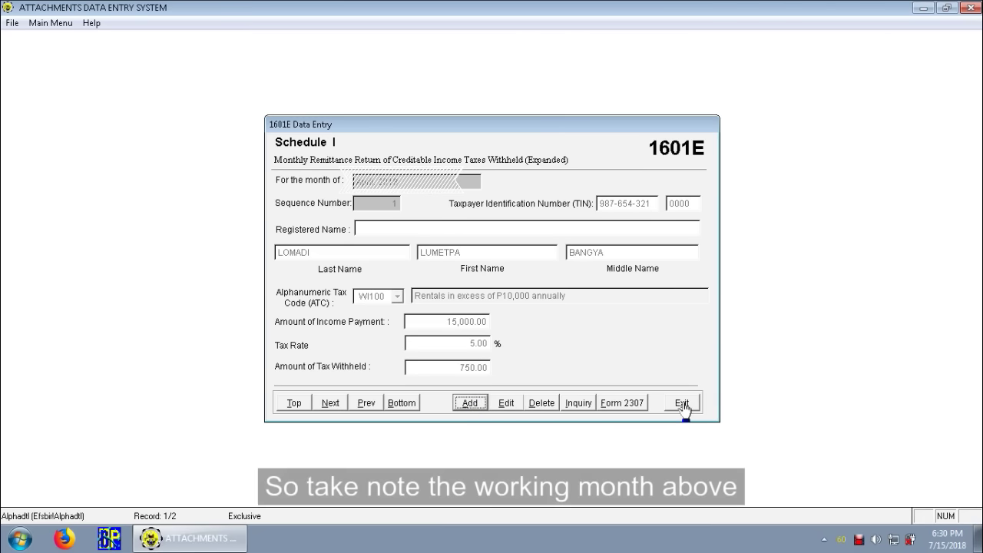
- Close the Schedule I data entry form for April 2018
left_click(366, 184)
left_click(382, 183)
left_click(680, 404)
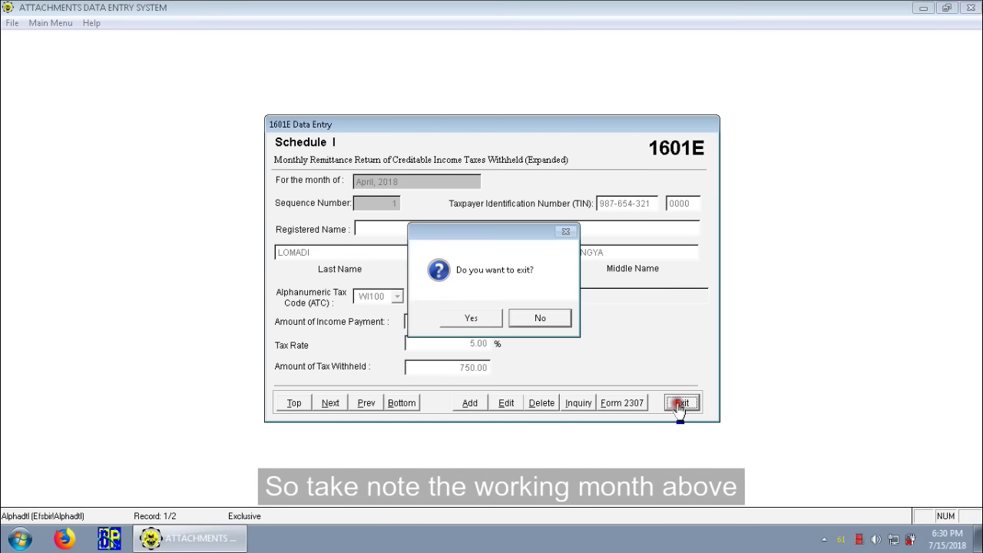
left_click(468, 319)
- Set the return month to 05 and open the Schedule I data entry for May 2018
left_click(493, 244)
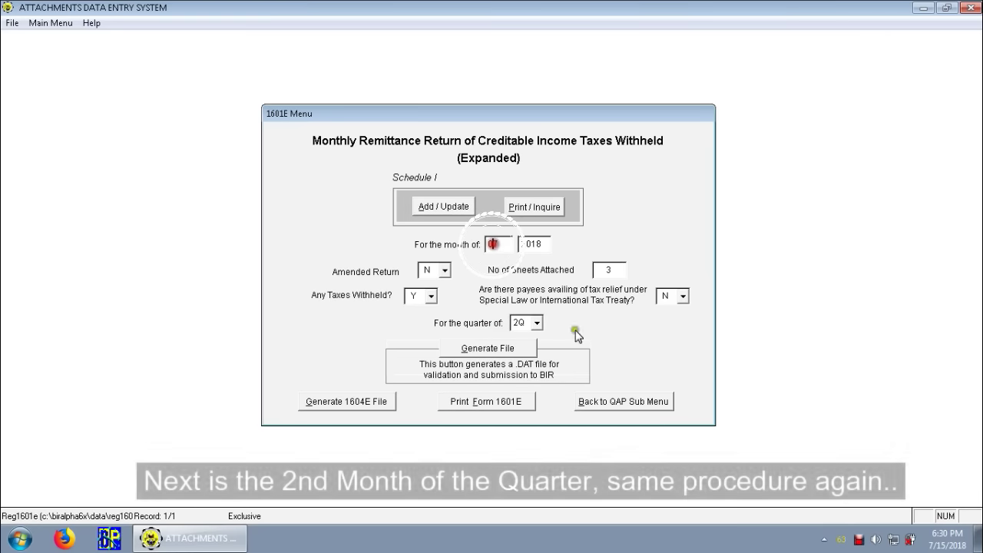
type("5")
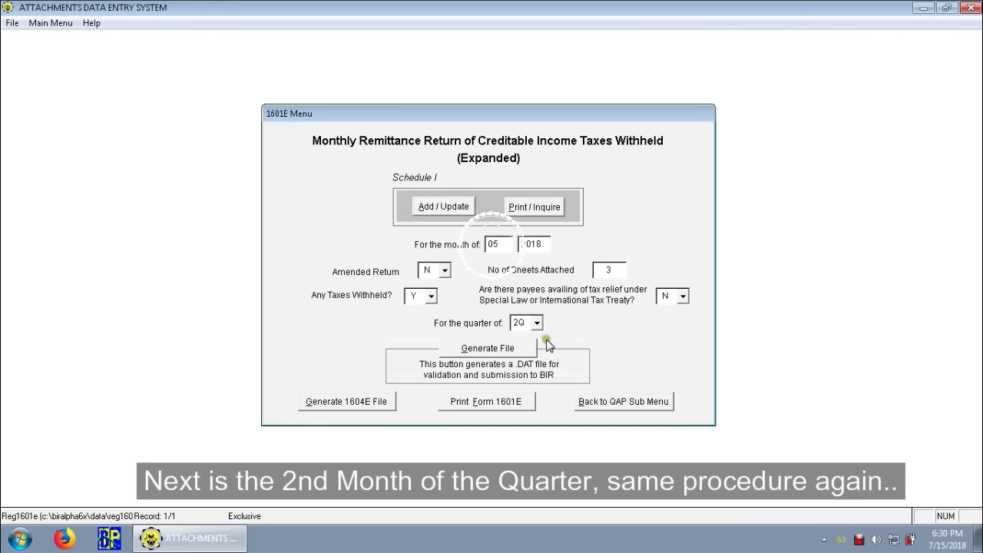
left_click(541, 271)
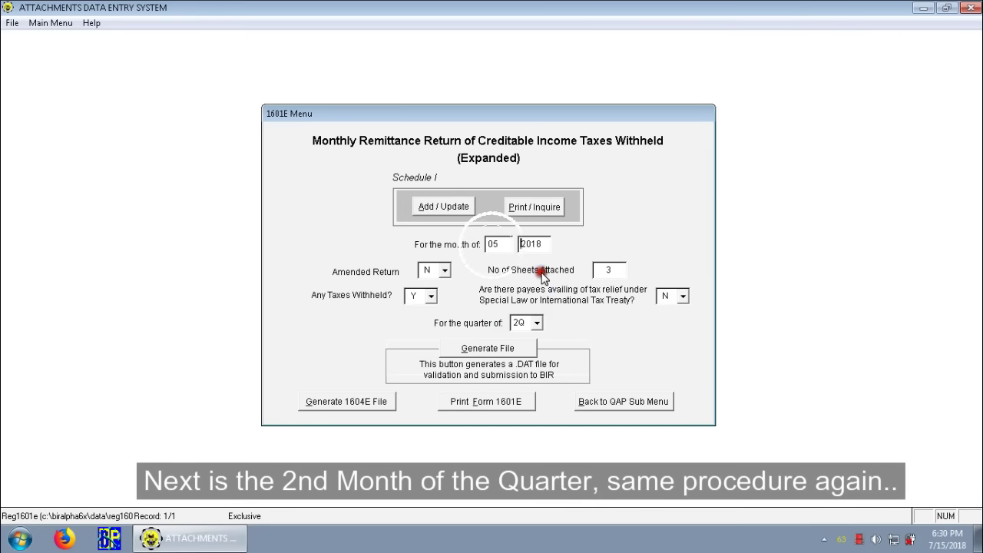
left_click(443, 206)
left_click(574, 316)
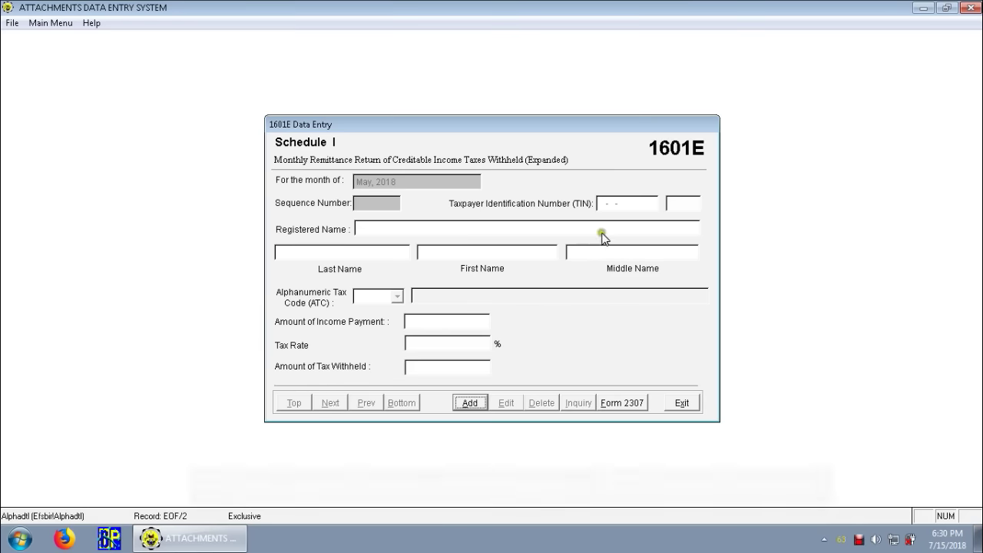
- Add a new May 2018 record and enter the lessor's TIN and last, first and middle names
left_click(474, 402)
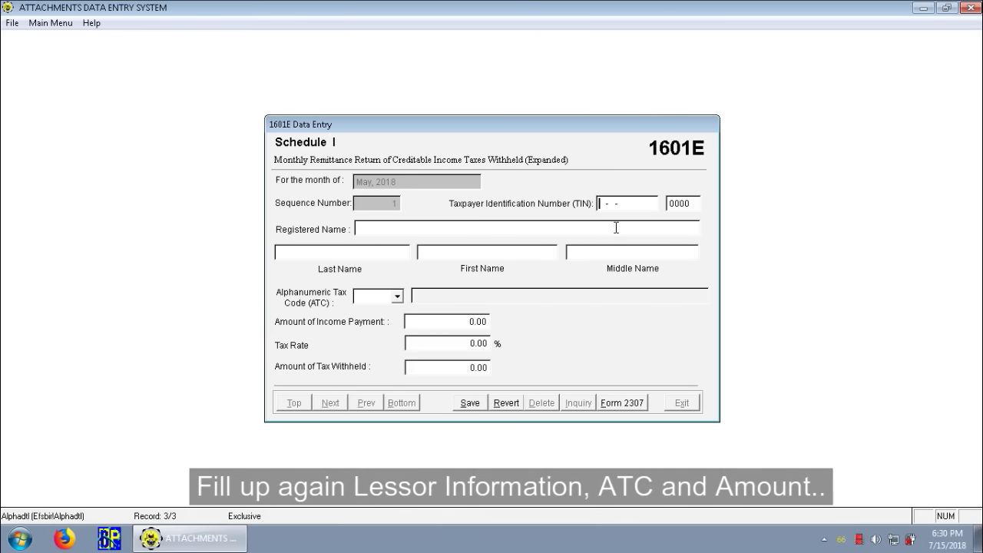
left_click(615, 228)
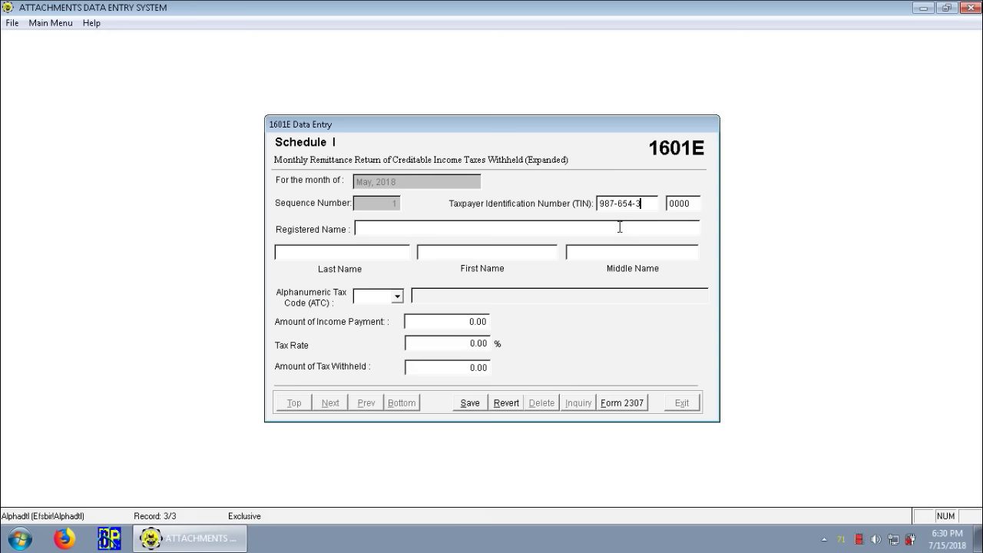
left_click(397, 252)
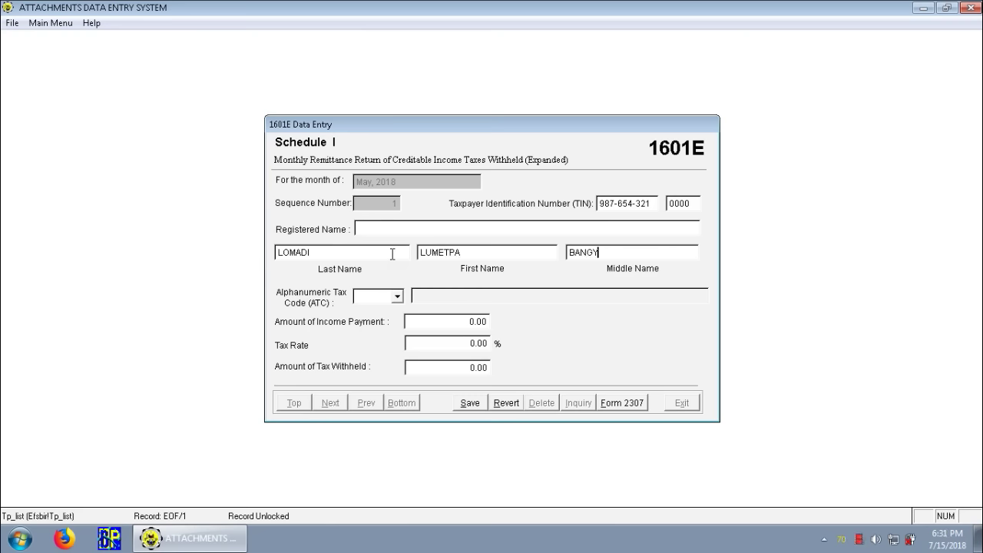
- Choose tax code WI100 for rentals in excess of P10,000 annually and enter an income payment of 15,000.00
left_click(397, 295)
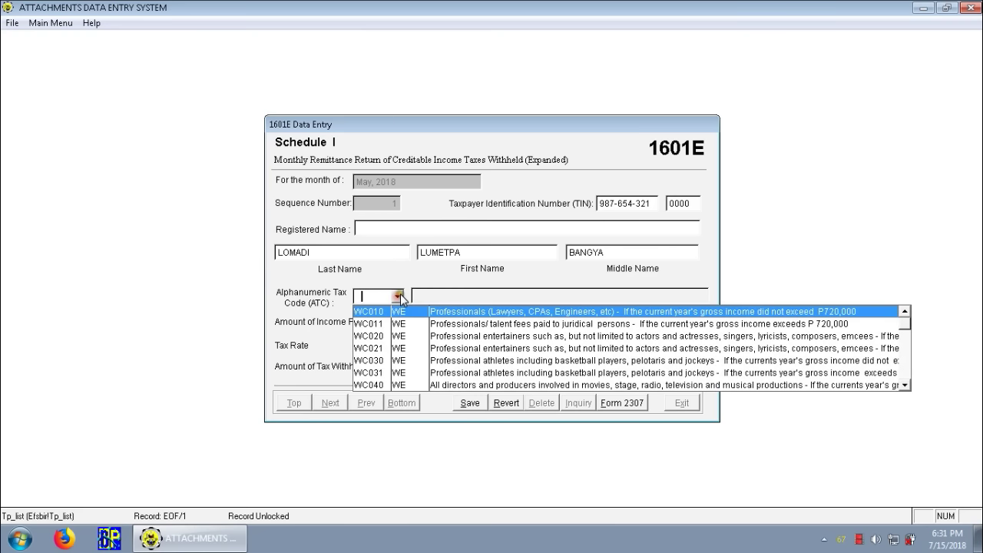
left_click_drag(917, 327, 924, 347)
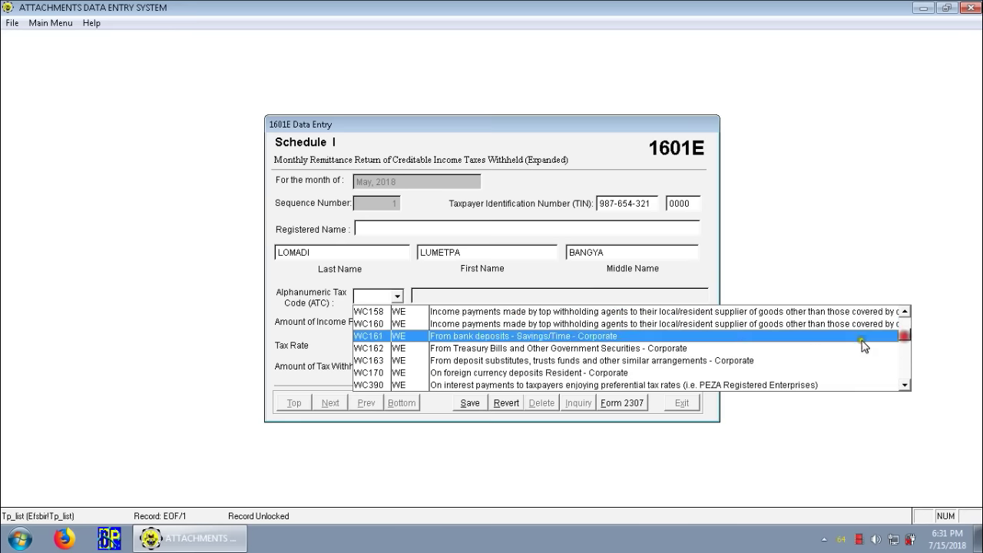
left_click(904, 384)
left_click(904, 384)
left_click_drag(905, 385, 908, 353)
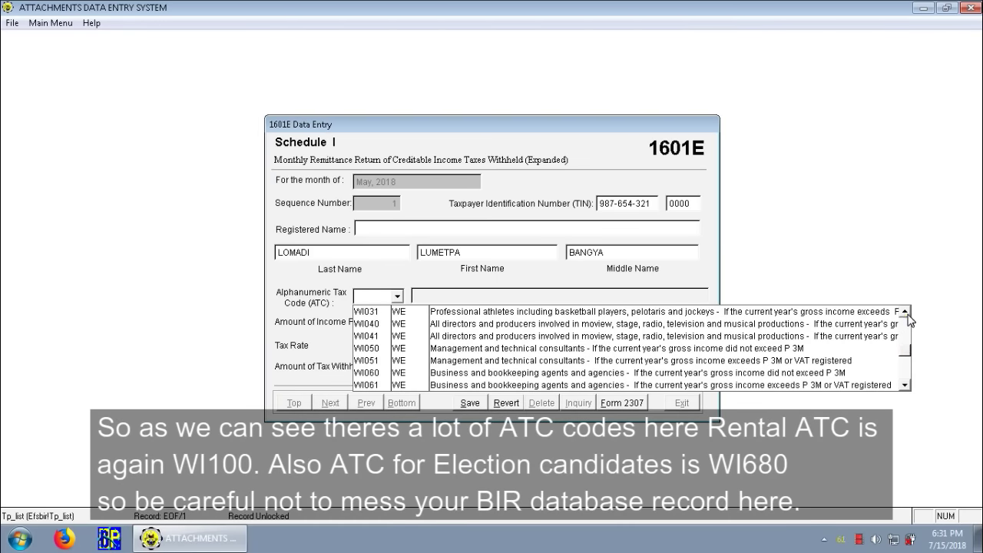
left_click(906, 385)
left_click(907, 385)
left_click(907, 385)
left_click(907, 385)
left_click(906, 385)
left_click(907, 384)
left_click(907, 385)
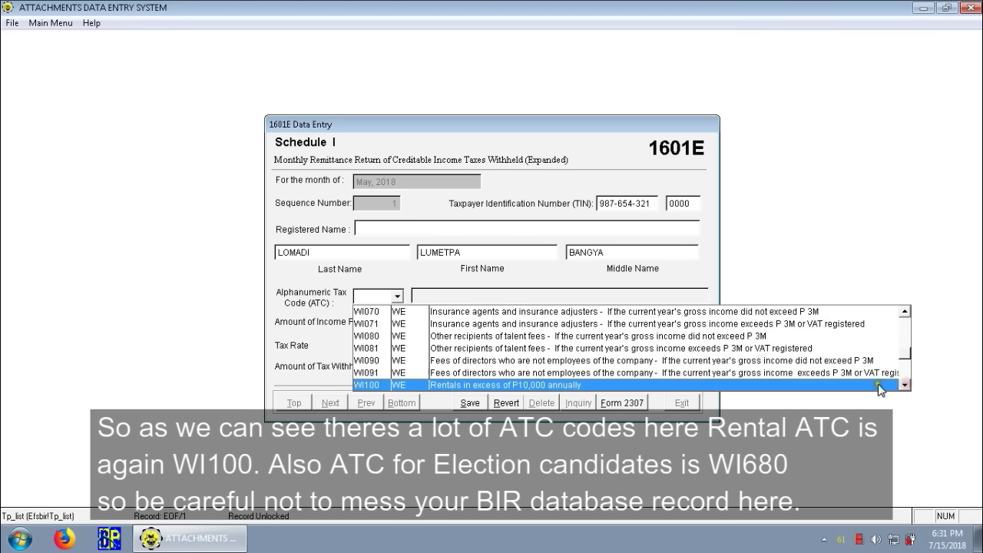
left_click(683, 385)
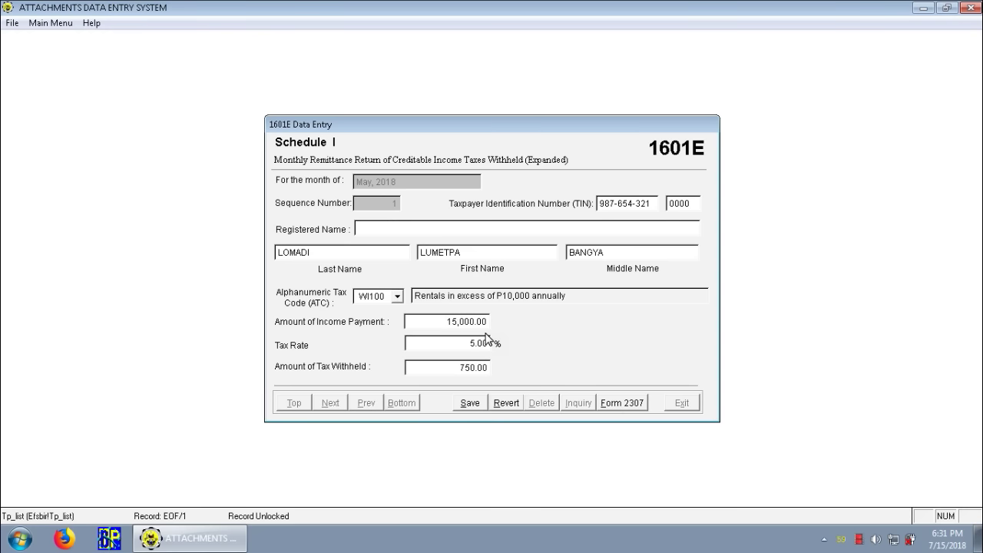
- Save the May 2018 lessor record and close the data entry form
left_click(471, 343)
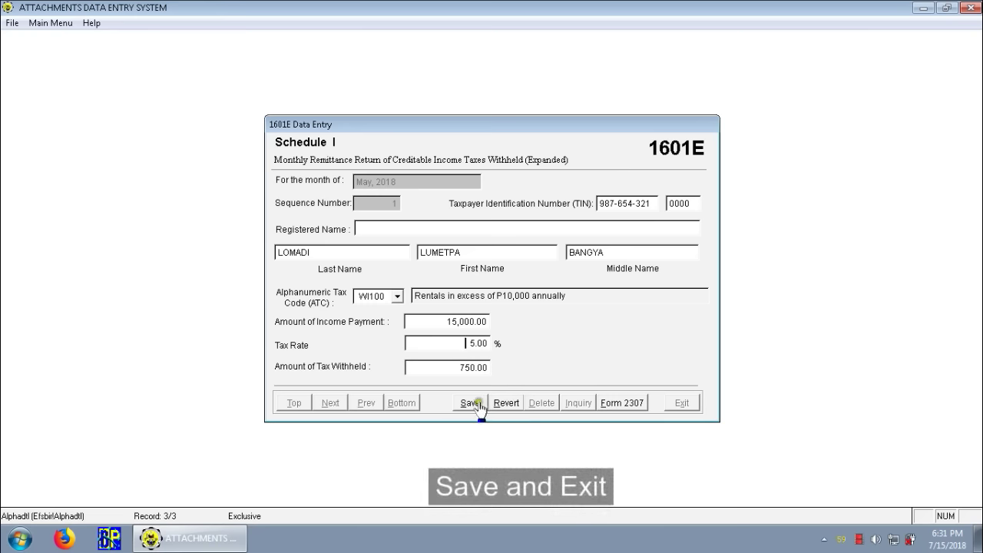
left_click(476, 405)
left_click(691, 407)
left_click(470, 322)
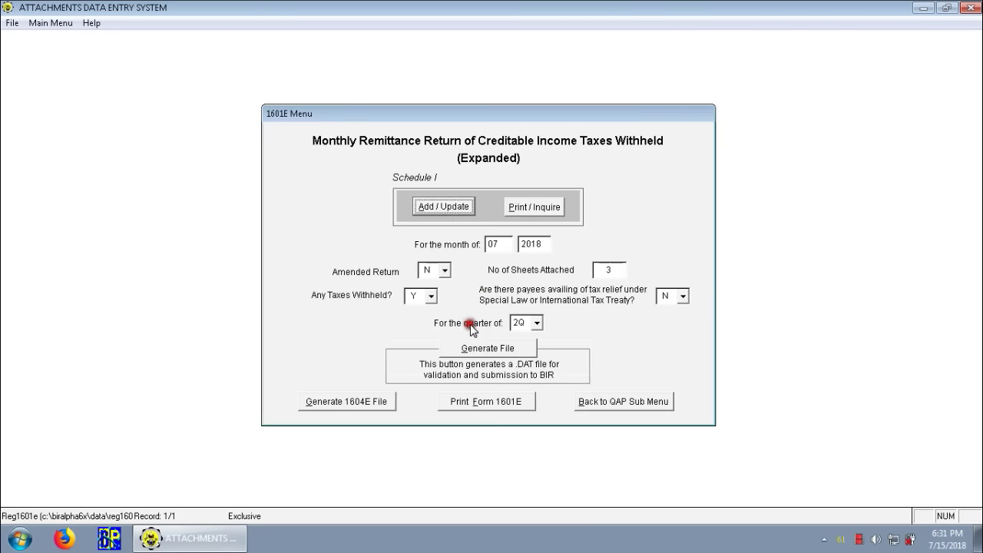
- Set the return month to 06 and open the Schedule I data entry for June 2018
left_click(497, 246)
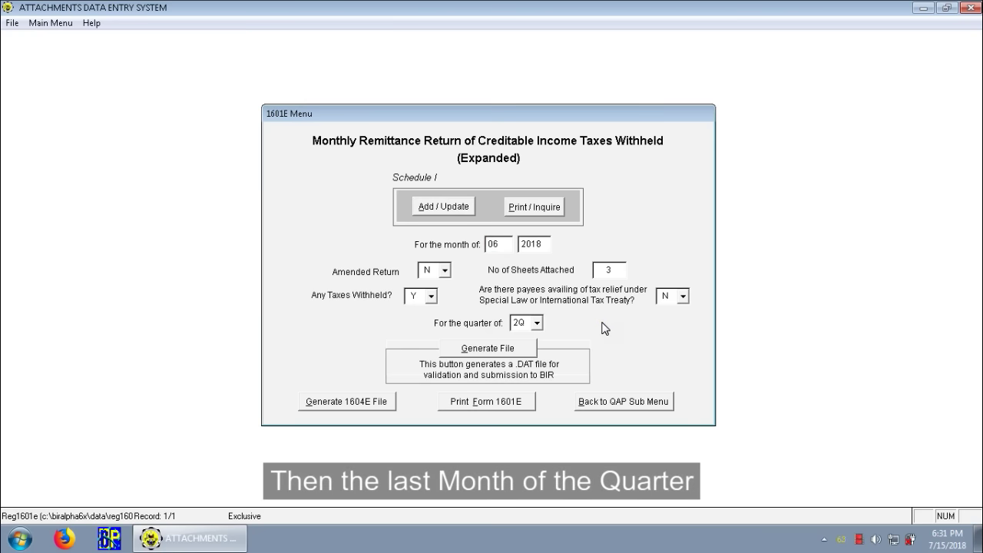
left_click(491, 251)
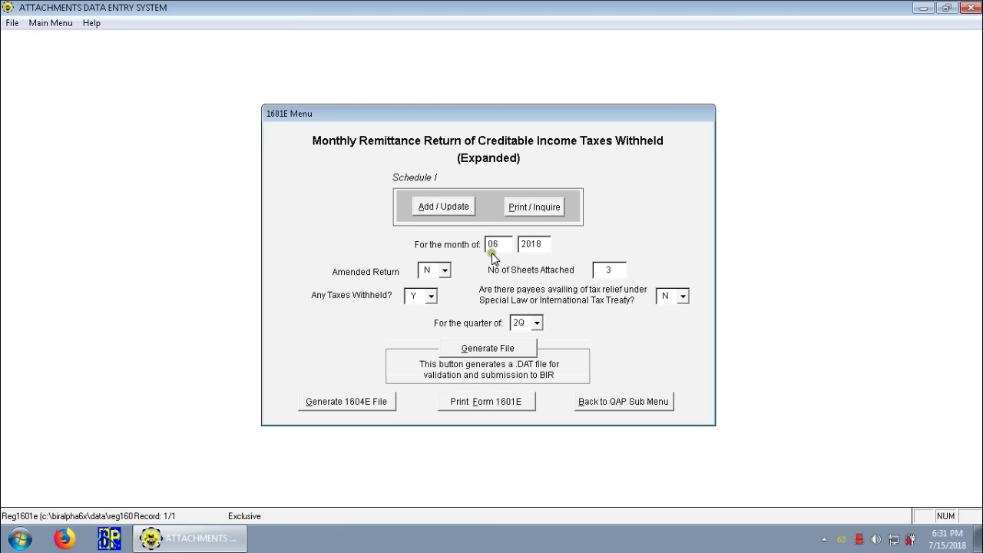
left_click(455, 219)
left_click(575, 319)
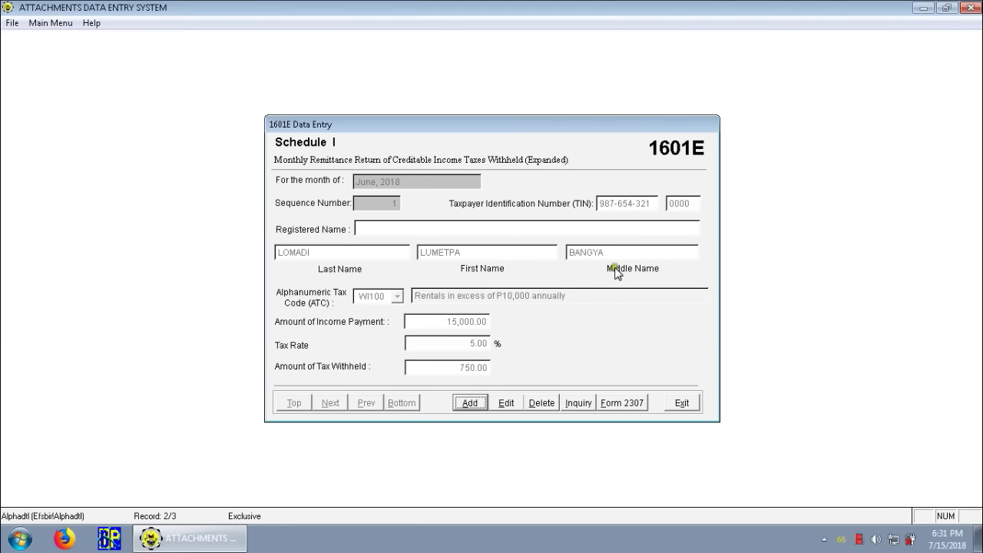
- Open the June 2018 lessor record for editing, save it and close the data entry form
left_click(506, 402)
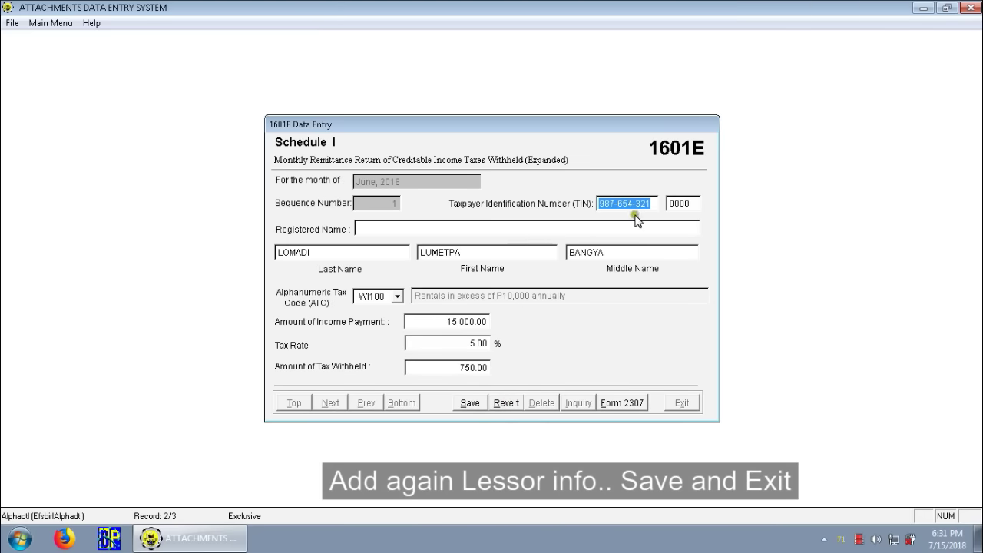
left_click(470, 403)
left_click(681, 403)
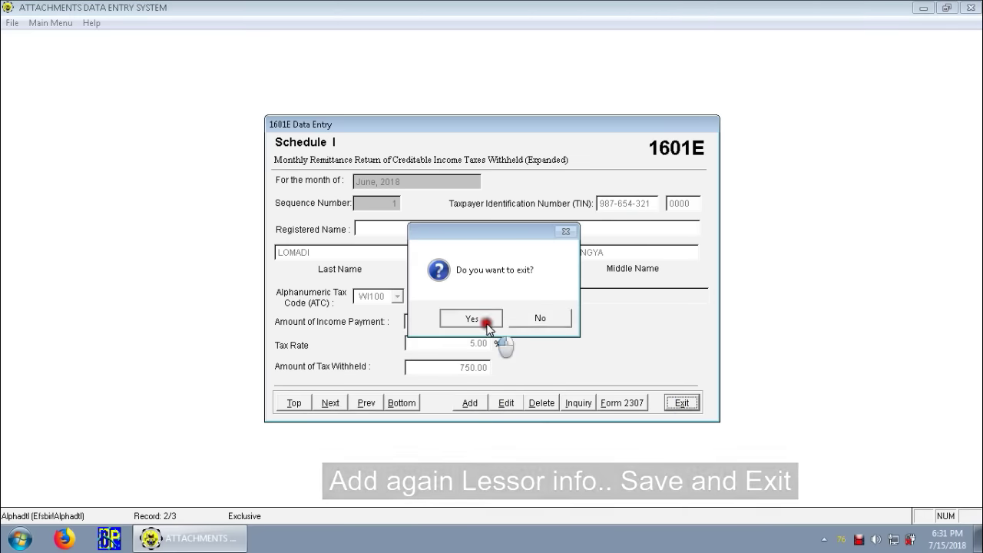
left_click(468, 318)
- Set the return month to 06 and generate the 2Q 1601E DAT files, saving them in the BIRALPHA6x folder
left_click(498, 246)
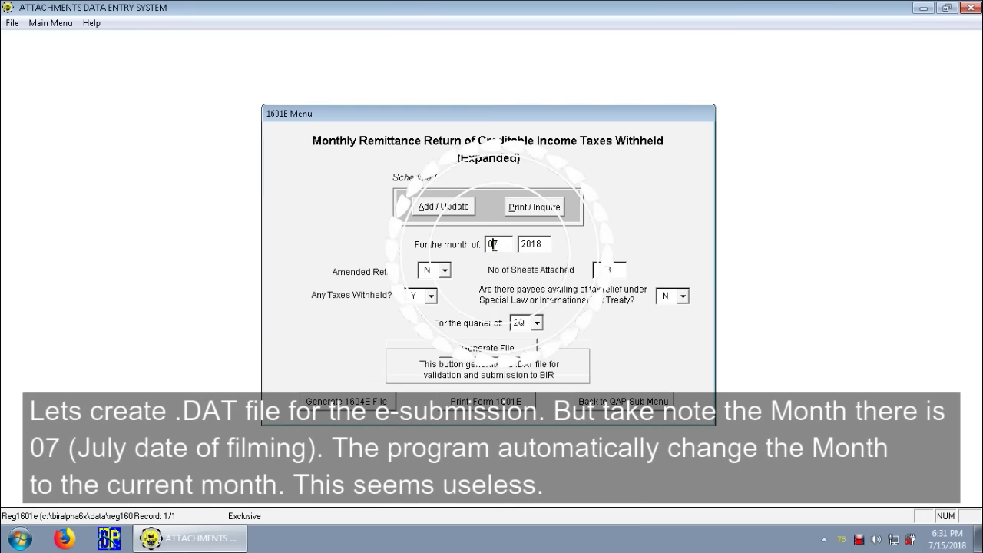
left_click_drag(494, 245, 501, 247)
type("6")
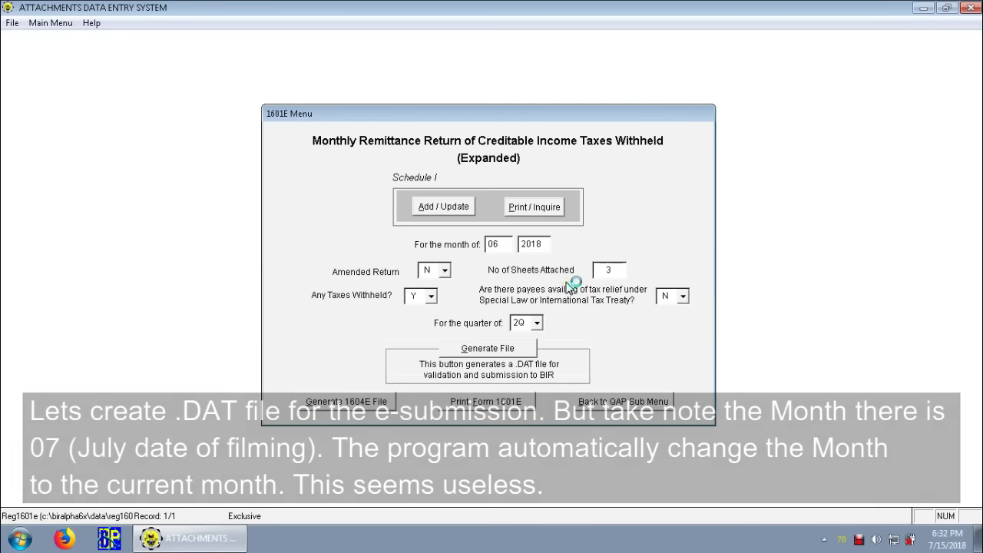
left_click(513, 349)
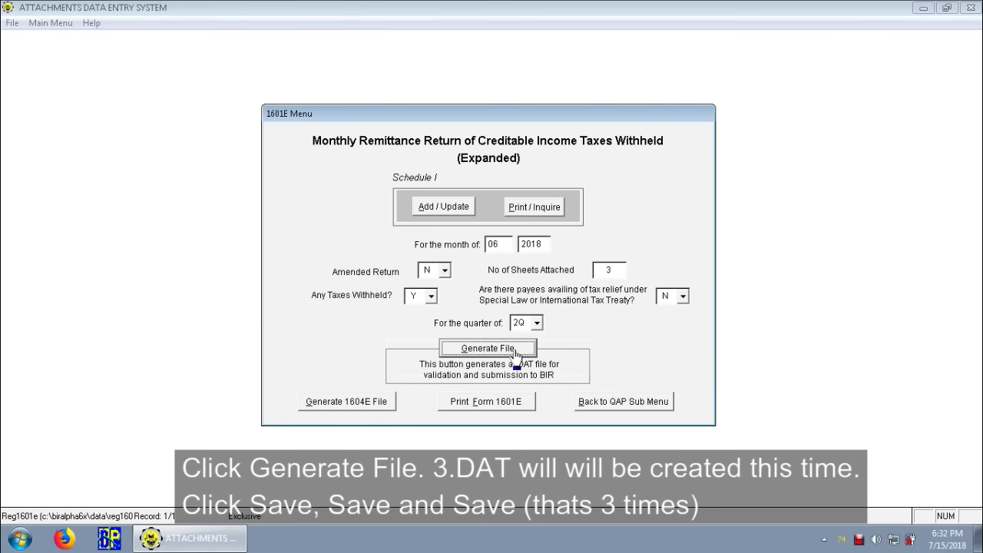
left_click(598, 292)
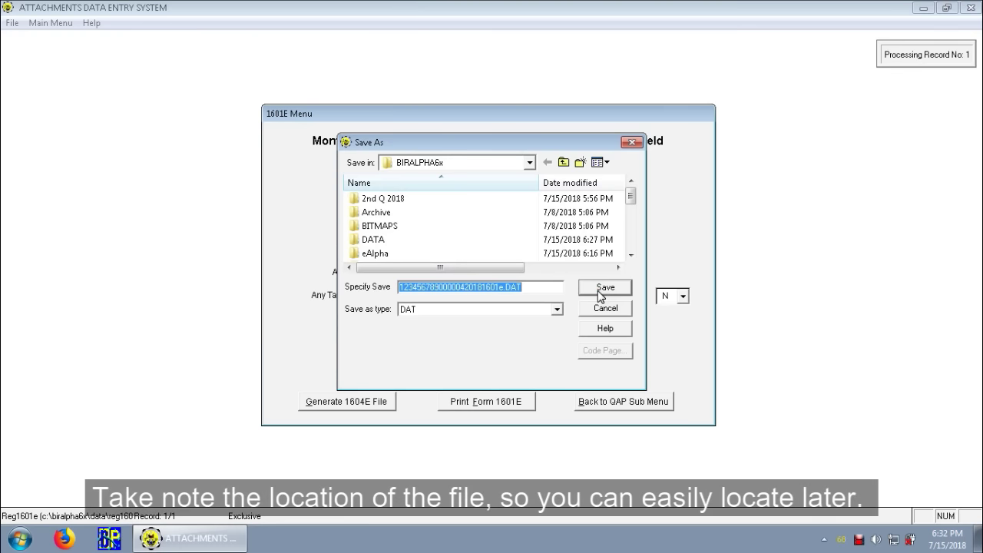
left_click(598, 289)
left_click(581, 322)
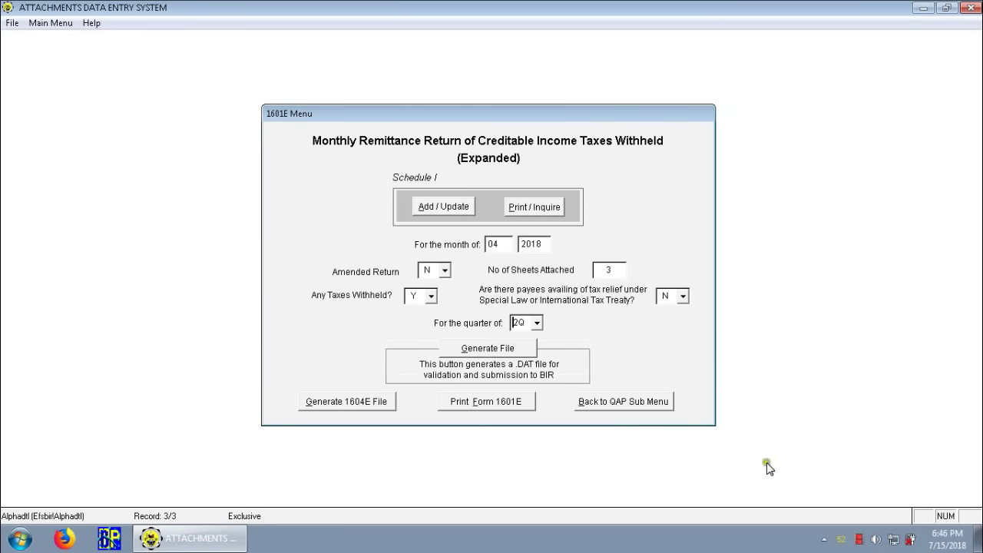
- Open the Schedule I print/inquire view for April 2018
left_click(537, 208)
left_click(541, 209)
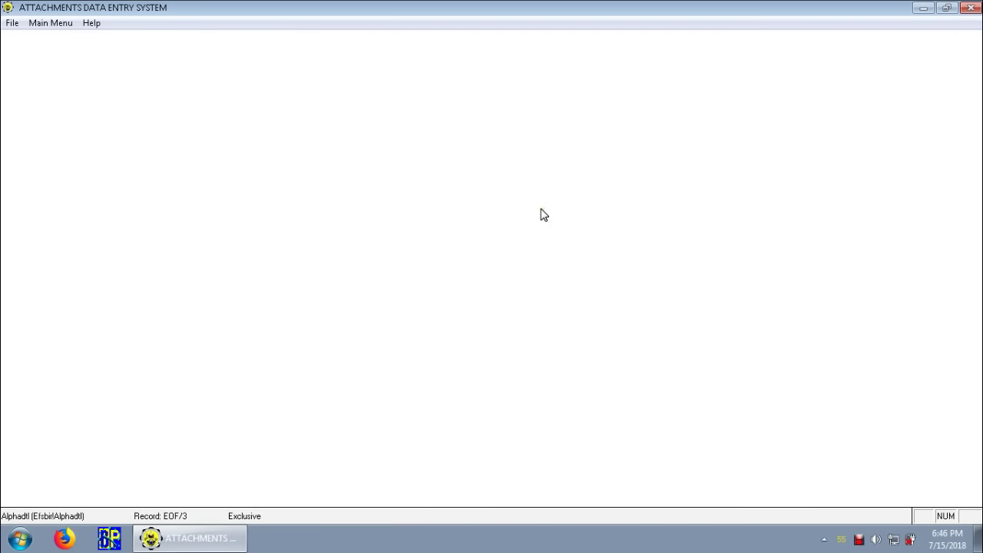
left_click(548, 310)
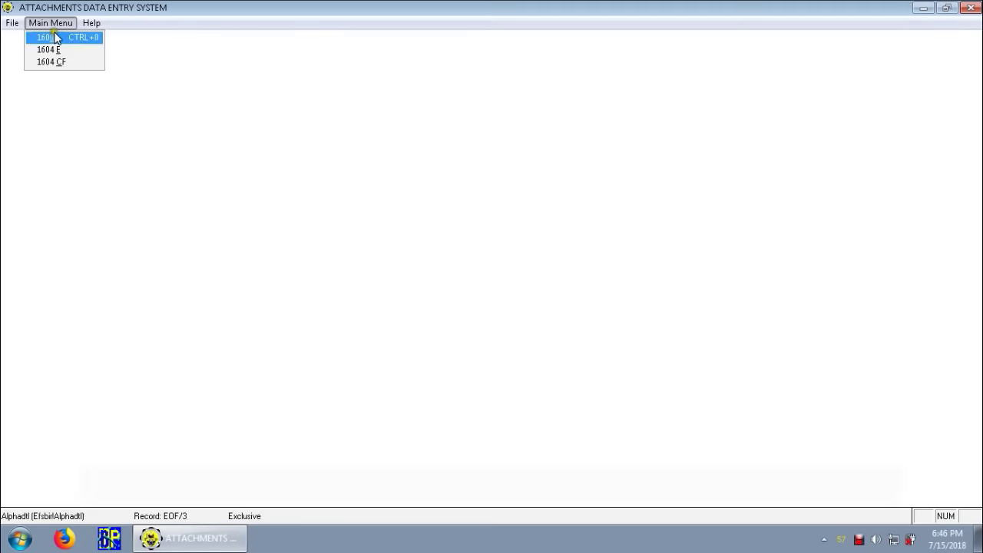
- Return to the 1601E form through the QAP forms and open the Schedule I print/inquire view for June 2018
left_click(54, 35)
left_click(633, 401)
left_click(629, 373)
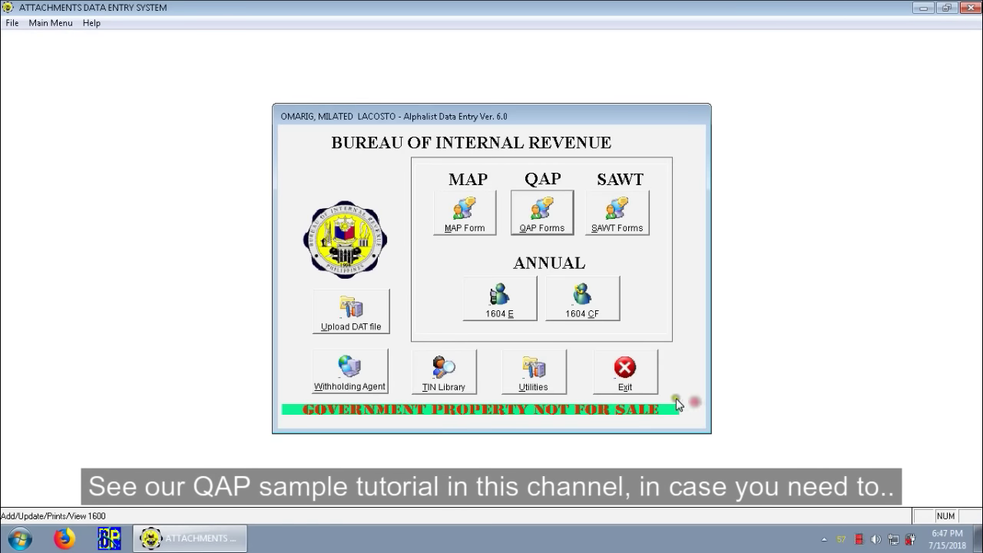
left_click(529, 207)
left_click(492, 296)
left_click(536, 322)
left_click(519, 352)
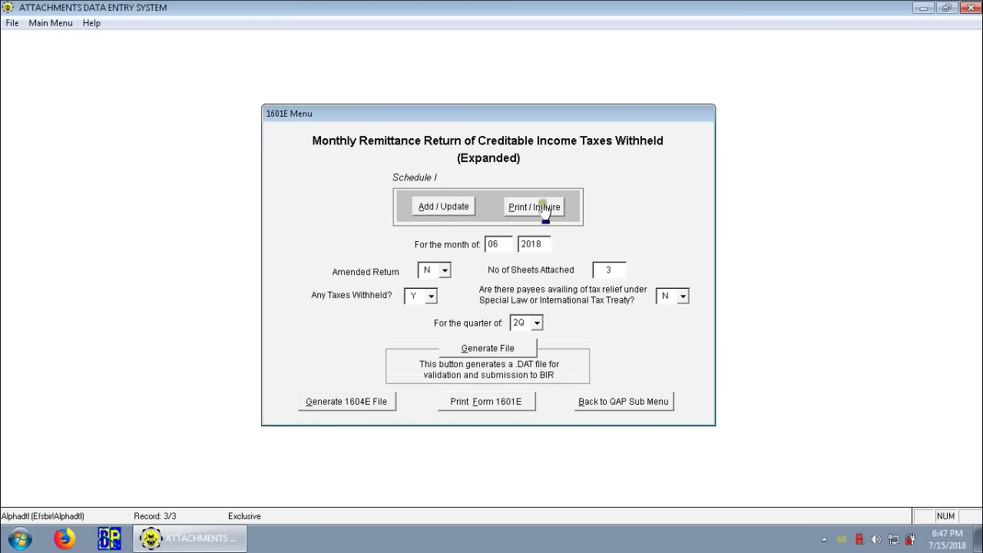
left_click(536, 207)
- Leave the 1601E form and exit the data entry program
left_click(13, 23)
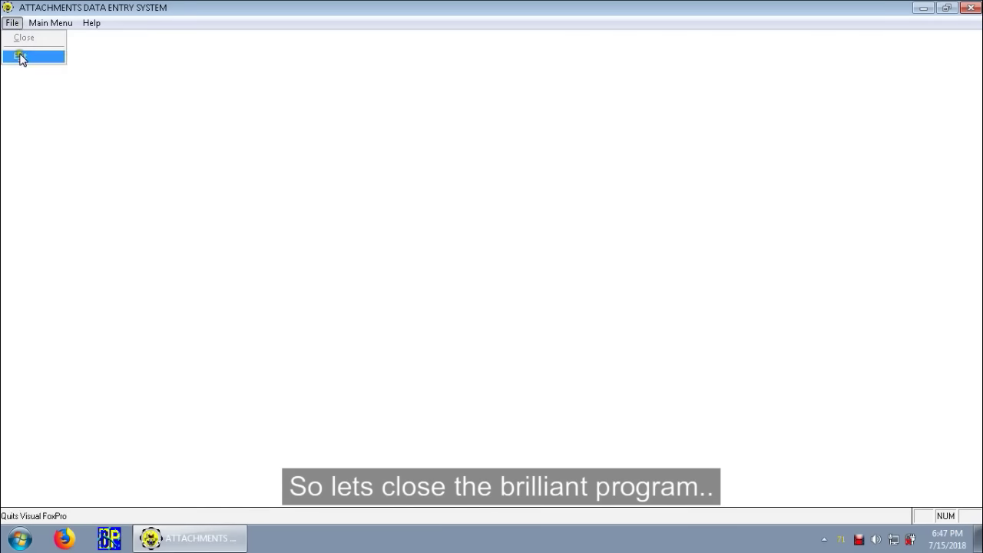
left_click(59, 38)
left_click(624, 398)
left_click(627, 374)
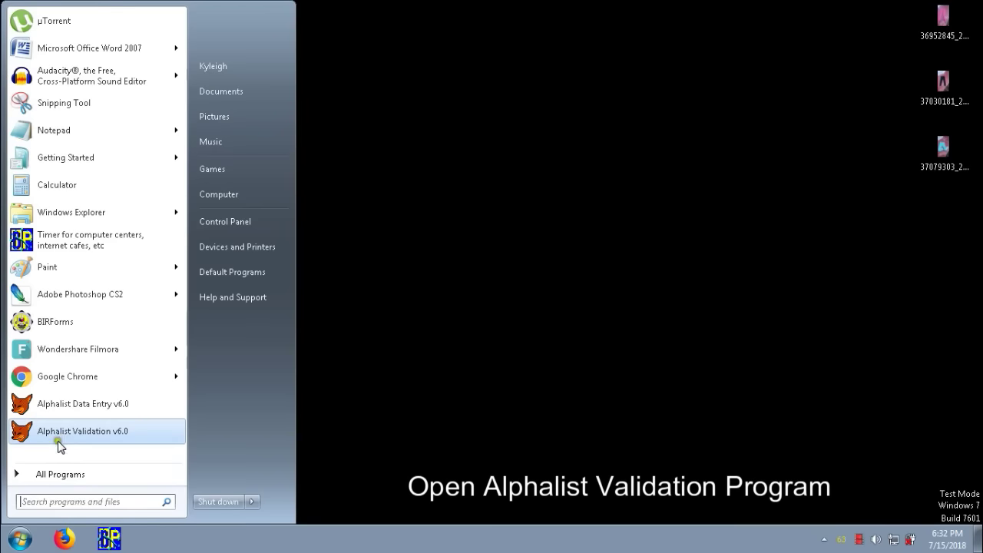
- Switch to Alphalist Validation v6.0 and open the validation for form 1601E
left_click(63, 437)
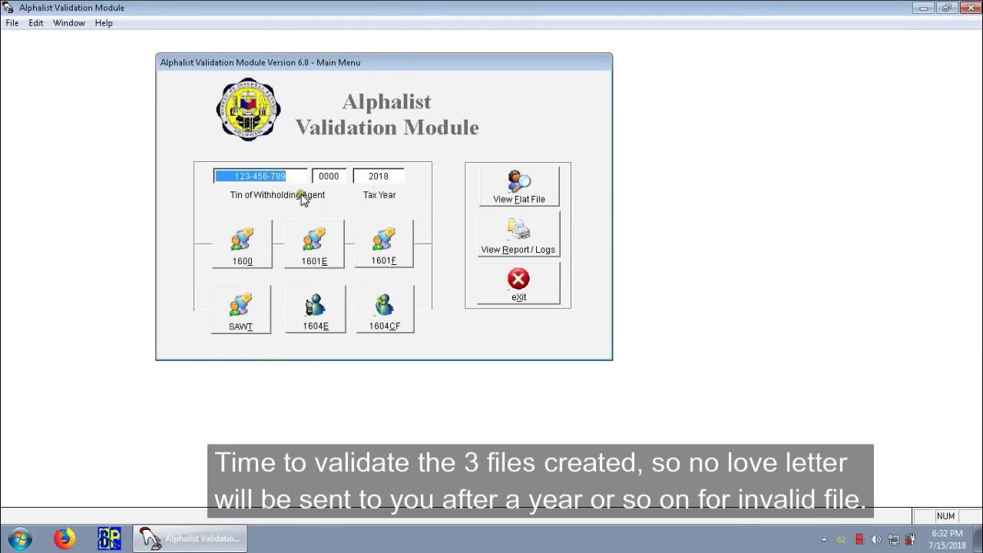
left_click(323, 266)
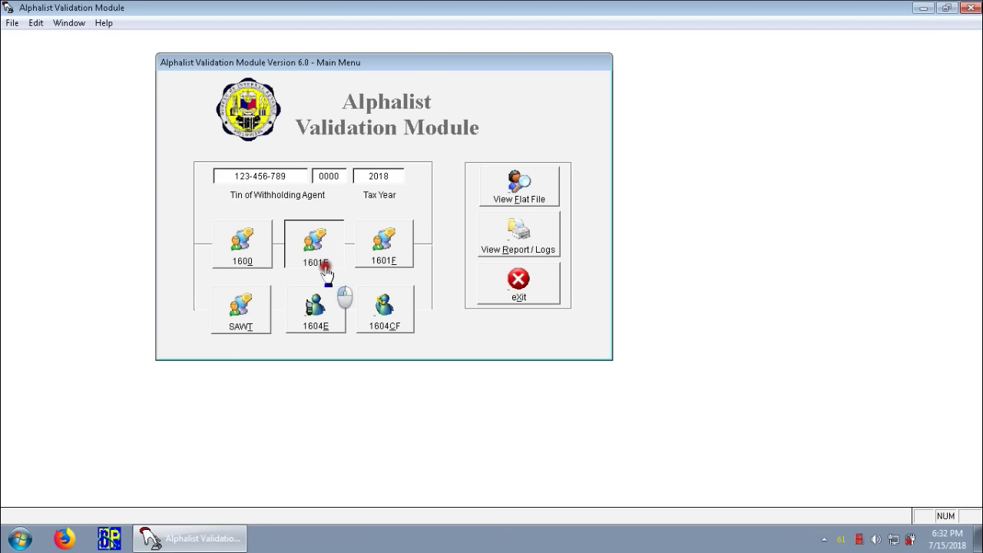
- Load the April 2018 1601E DAT file from the BIRALPHA6x folder for validation and set the month to 04
left_click(634, 273)
left_click_drag(636, 198, 631, 242)
left_click(501, 225)
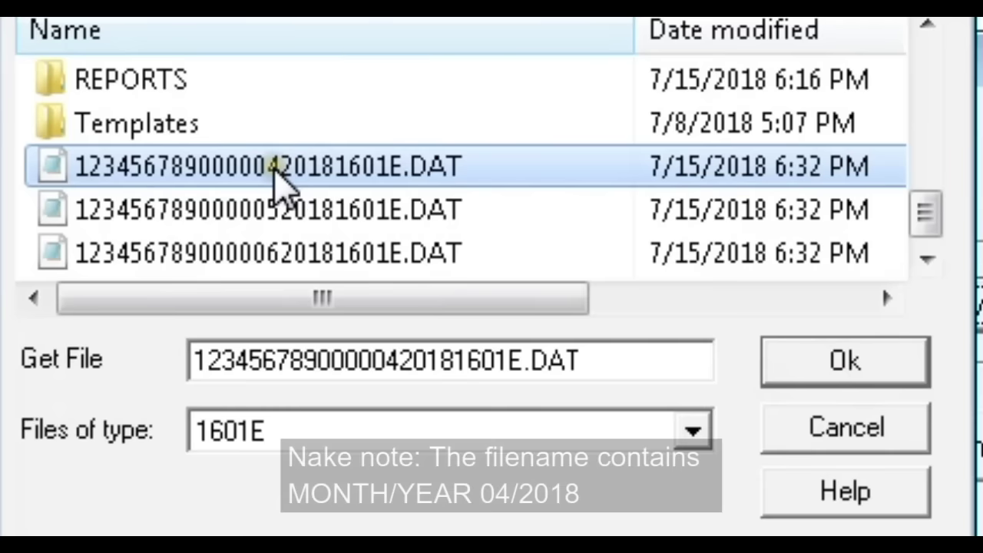
left_click(288, 178)
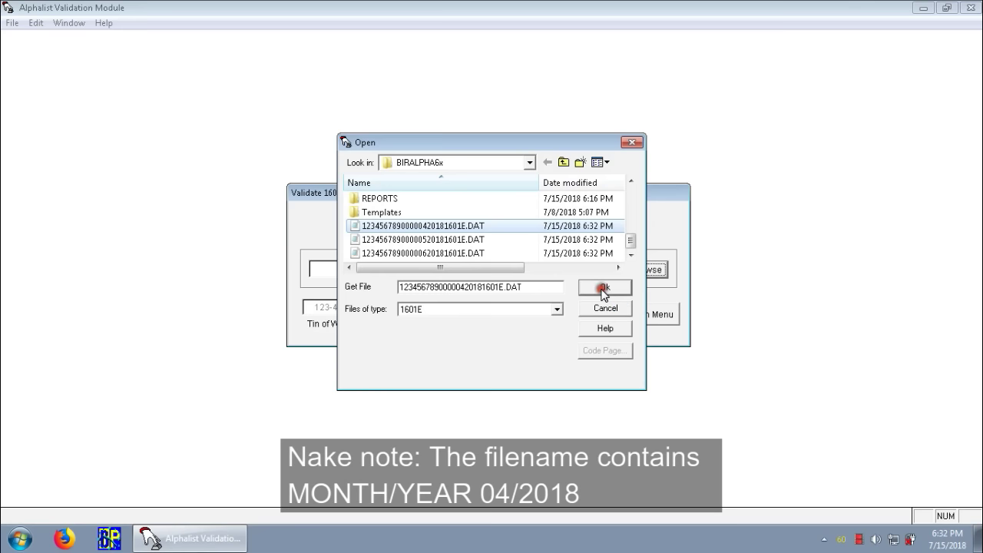
left_click(838, 364)
left_click(440, 307)
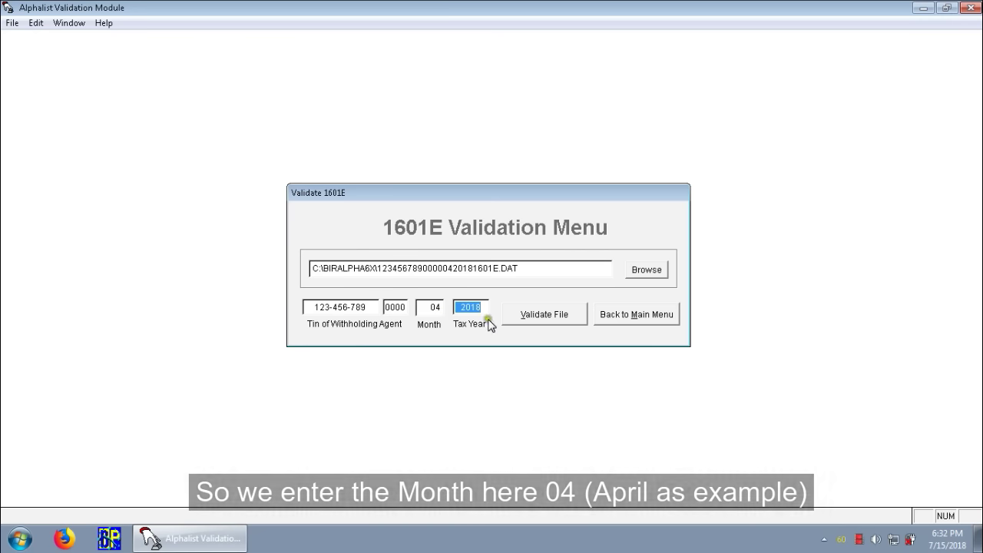
- Validate the April 2018 file with the reports folder as report directory, and check its report for errors and the taxable month
left_click(537, 315)
left_click(586, 197)
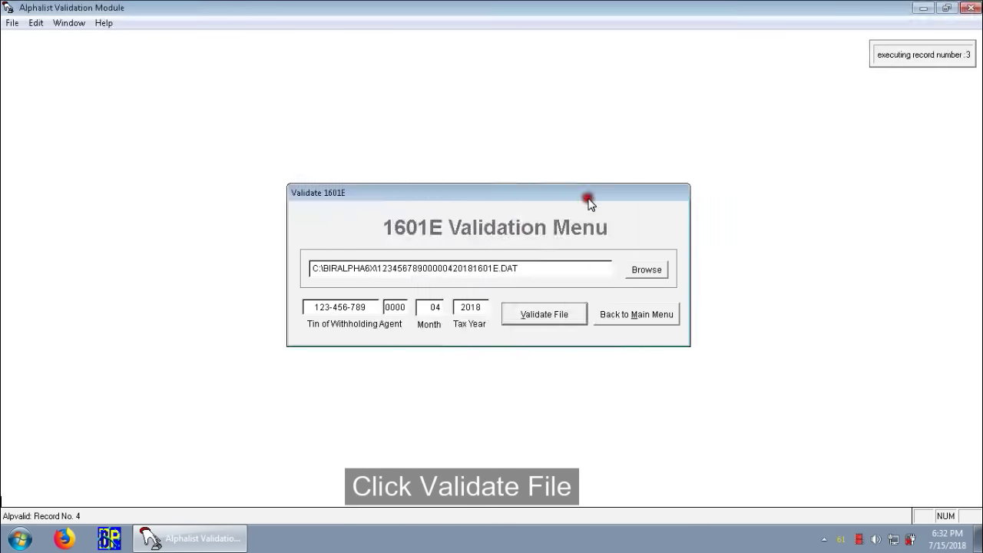
left_click_drag(400, 248, 241, 247)
left_click_drag(284, 191, 265, 191)
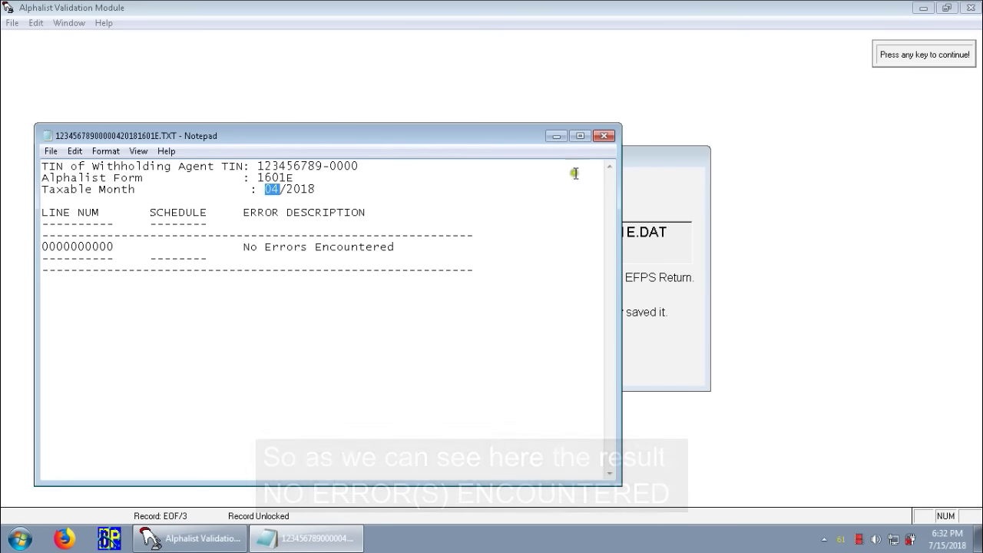
left_click(604, 136)
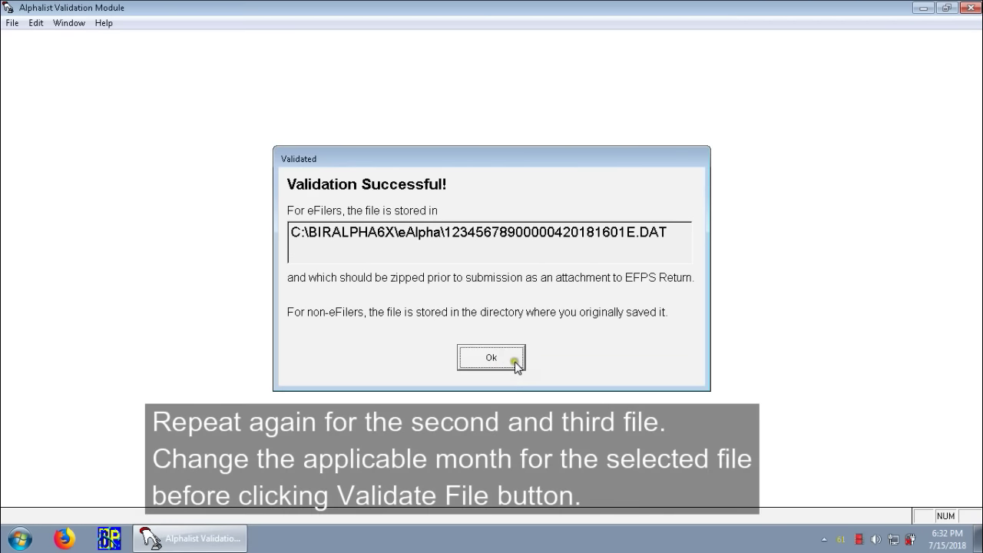
left_click(513, 361)
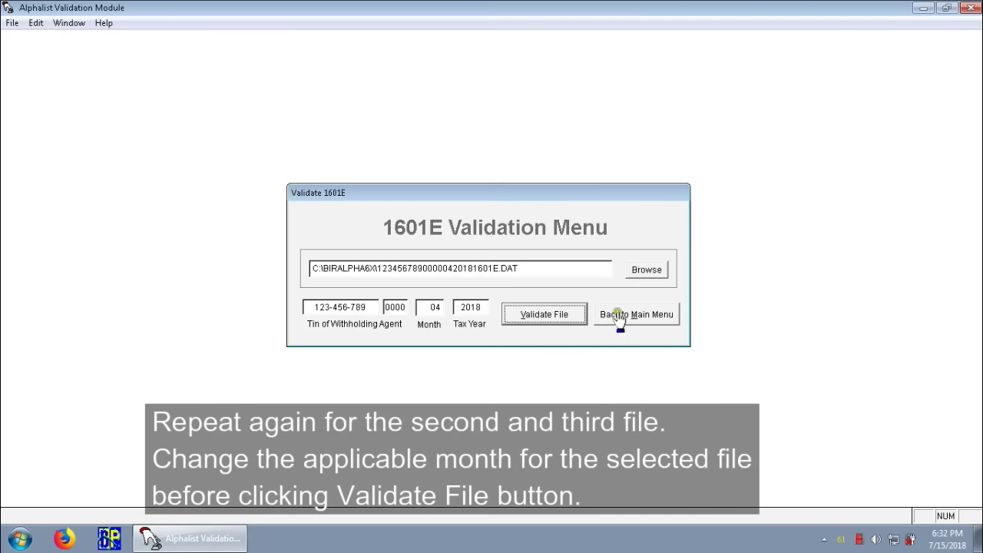
- Load the May 2018 1601E DAT file from the BIRALPHA6x folder and set the month to 05
left_click(655, 270)
left_click_drag(631, 196, 632, 265)
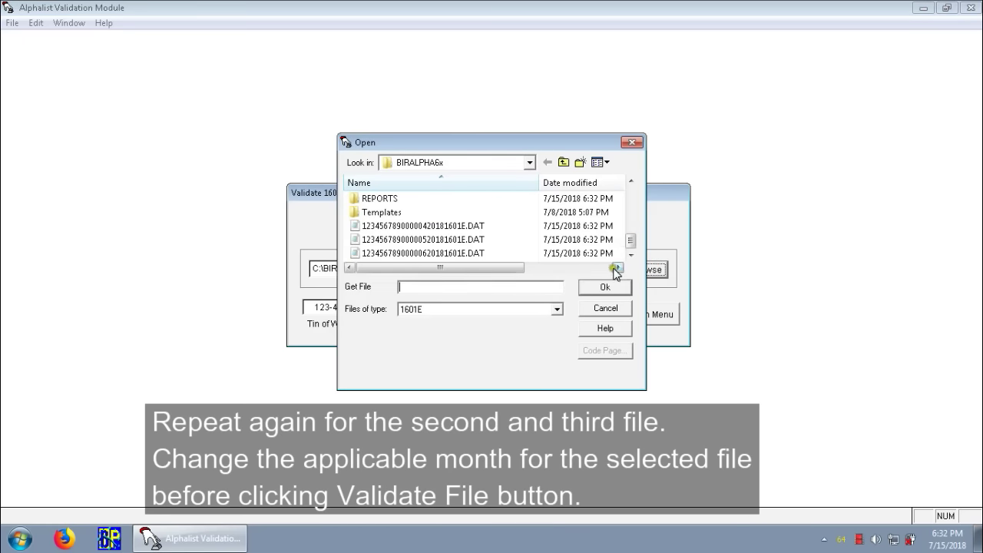
left_click(455, 239)
left_click(592, 291)
left_click(459, 306)
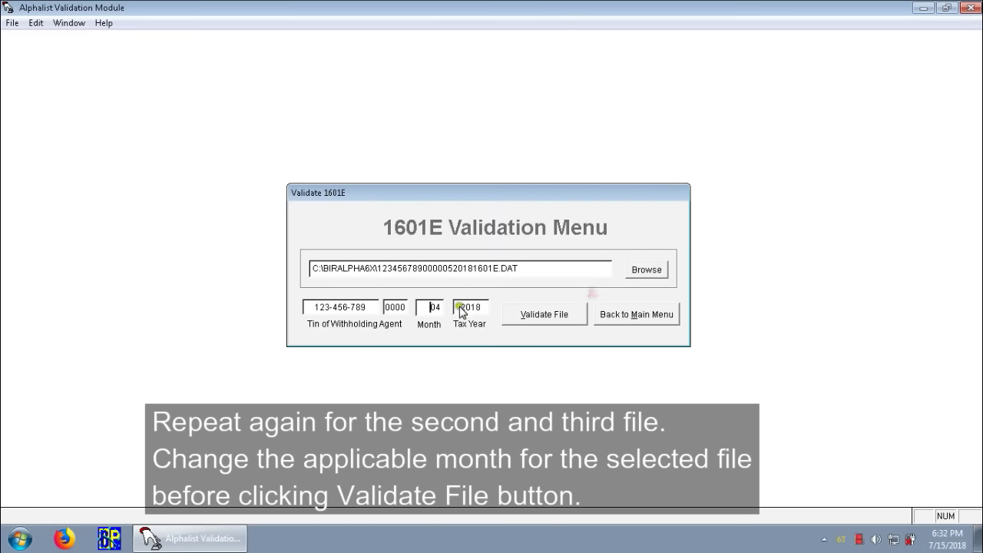
left_click(436, 308)
- Validate the May 2018 file into the reports folder, review its error description and taxable month, and close the results
left_click(561, 316)
left_click(580, 193)
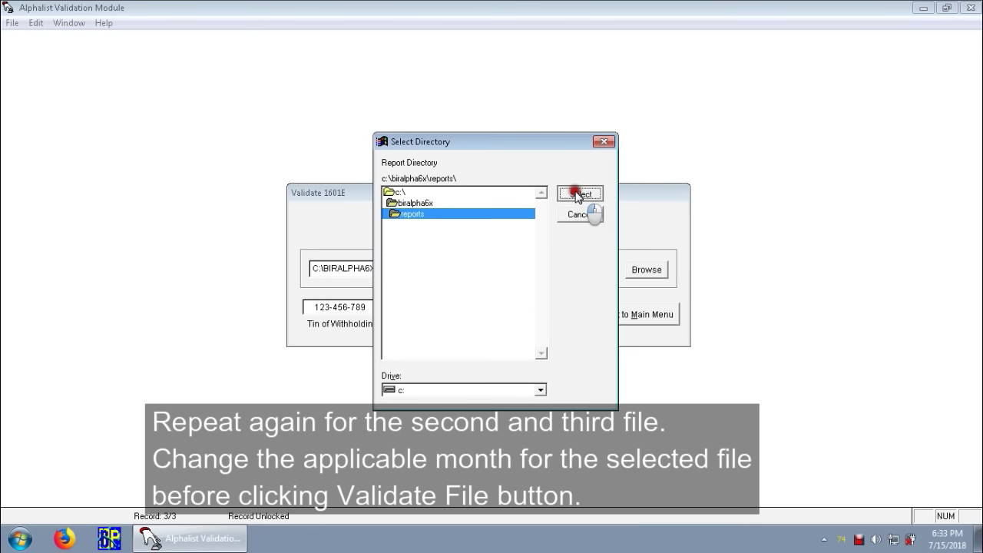
left_click_drag(395, 249, 244, 246)
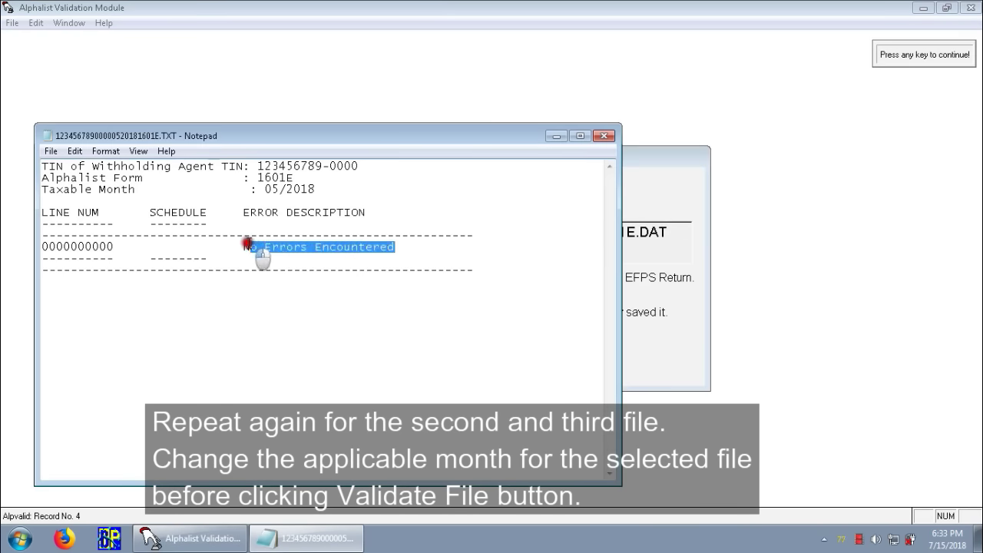
left_click(273, 189)
left_click_drag(270, 189, 279, 189)
left_click(406, 198)
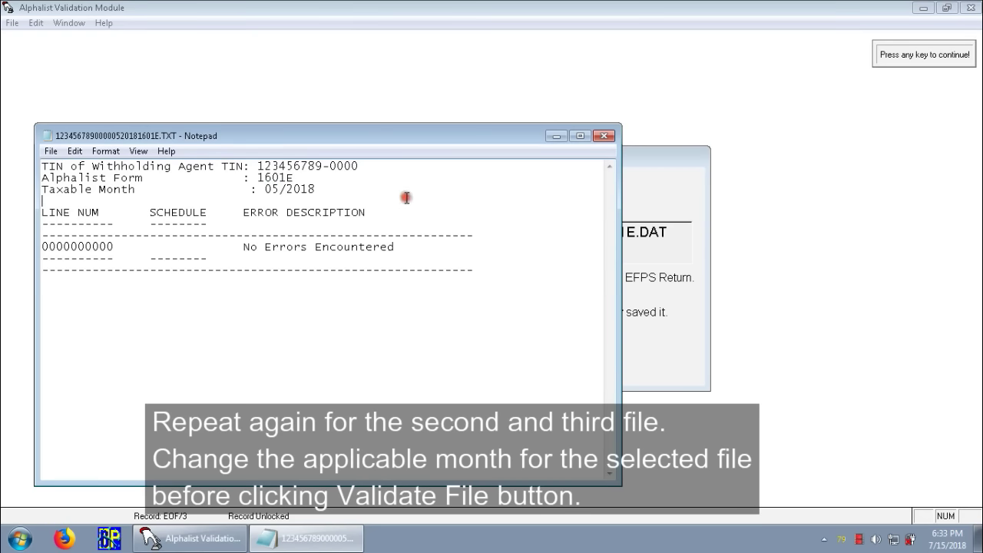
left_click(605, 137)
left_click(504, 358)
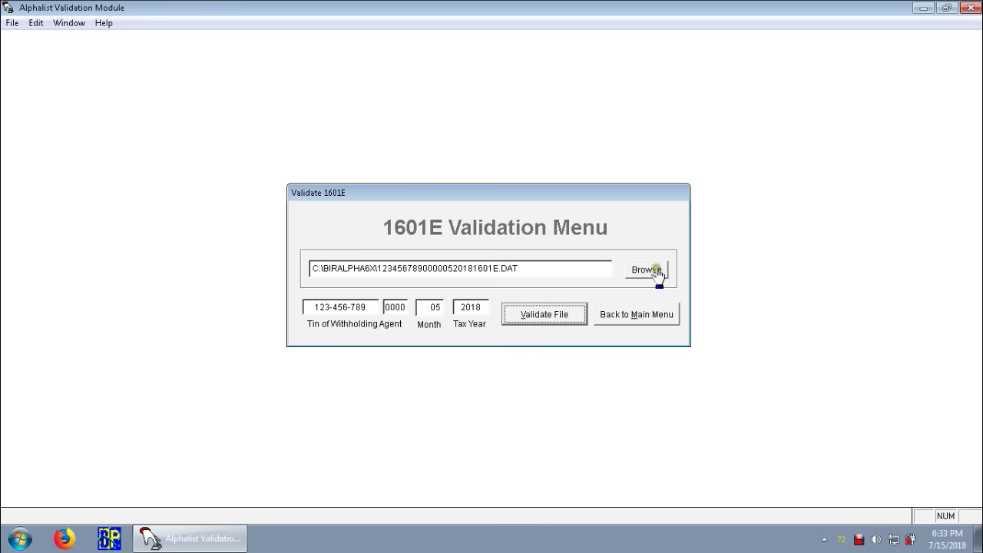
- Load the June 2018 1601E DAT file from the BIRALPHA6x folder and set the month to 06
left_click(657, 270)
left_click_drag(630, 193, 623, 252)
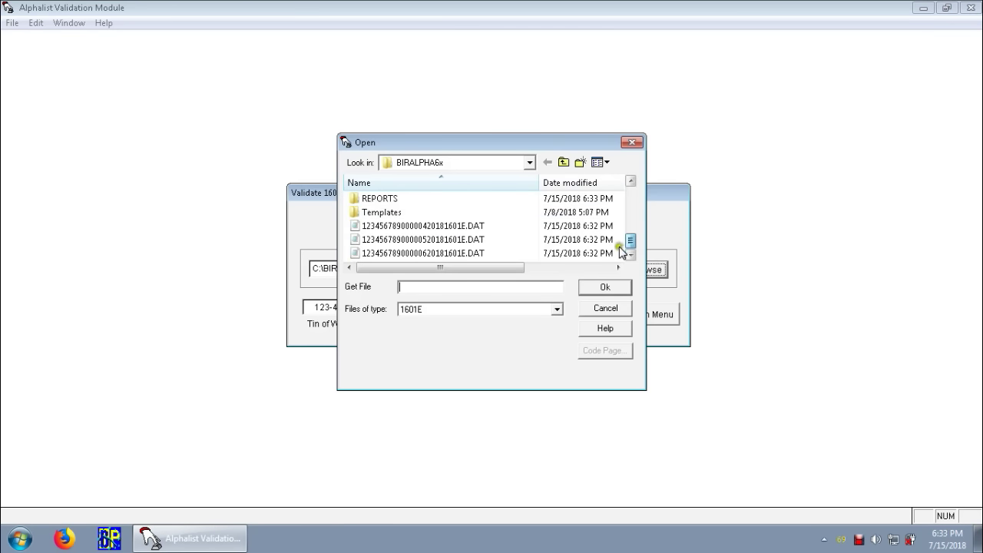
left_click(457, 255)
left_click(604, 288)
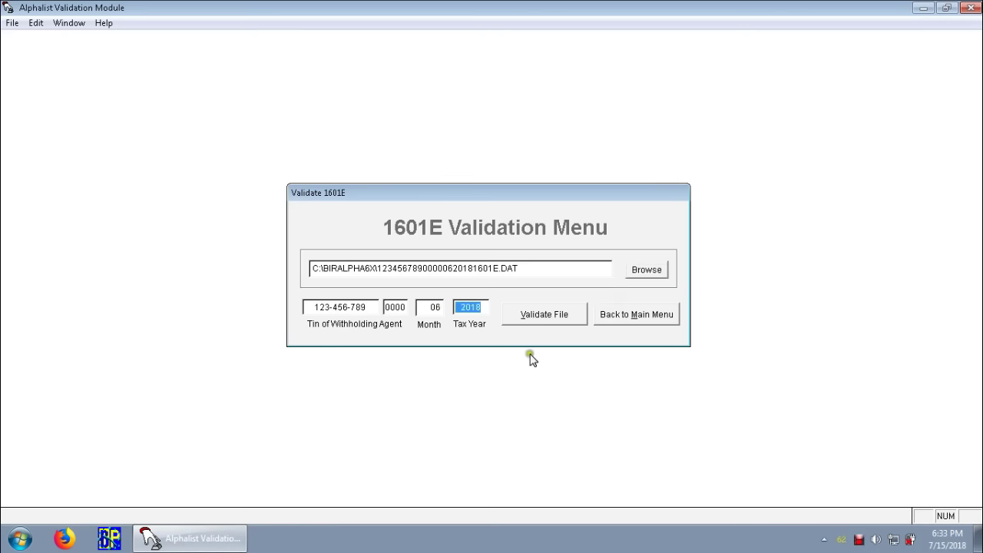
- Validate the June 2018 file into the reports folder, review its error description and taxable month, and close the results
left_click(553, 315)
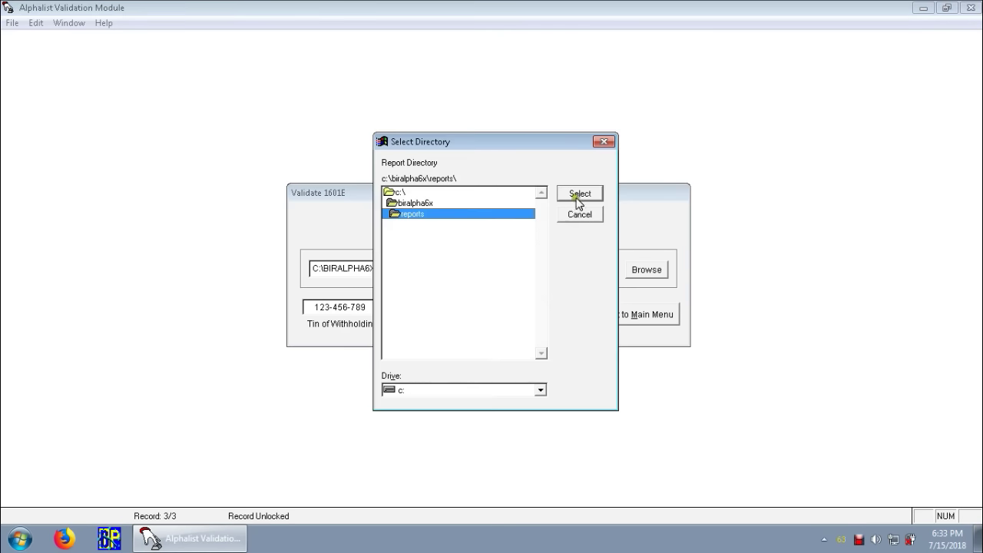
left_click(577, 196)
left_click_drag(390, 246, 243, 247)
left_click_drag(283, 189, 265, 190)
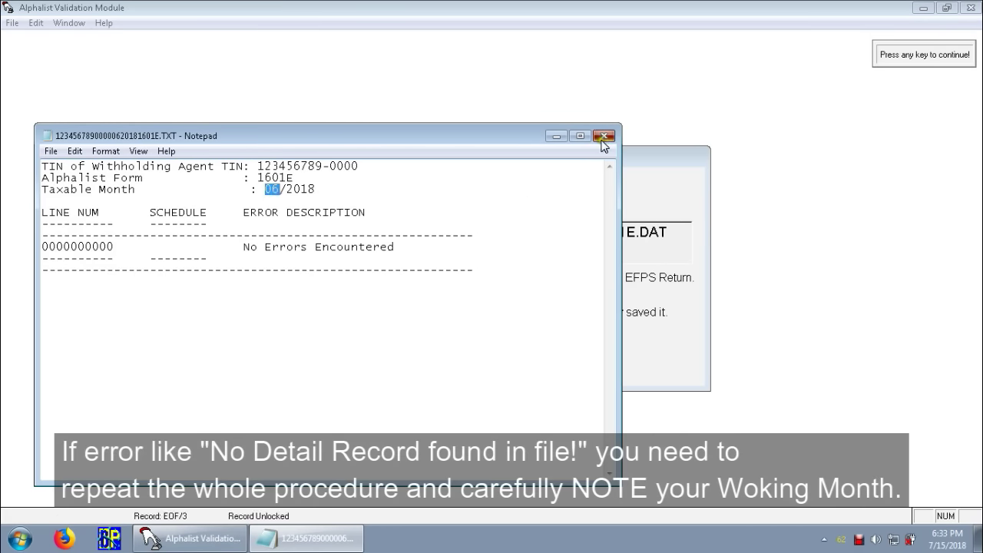
left_click(604, 136)
left_click(496, 359)
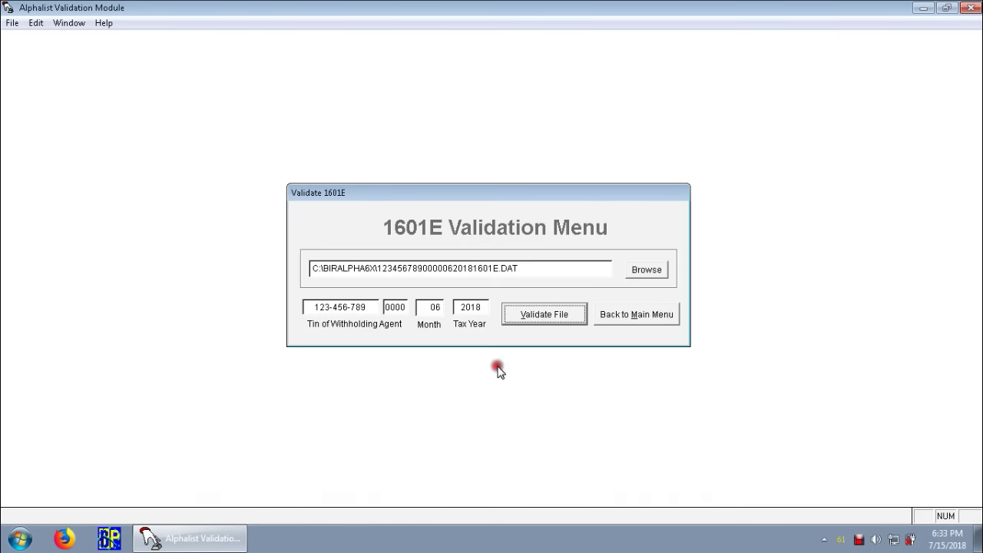
- Exit the validation module through its main menu and start a new email message in Gmail
left_click(631, 319)
left_click(529, 298)
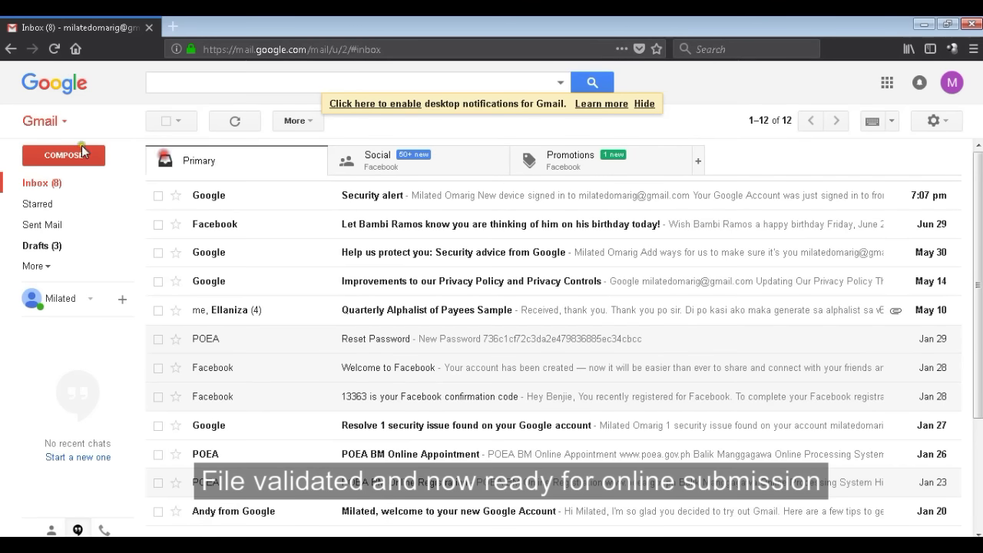
left_click(69, 158)
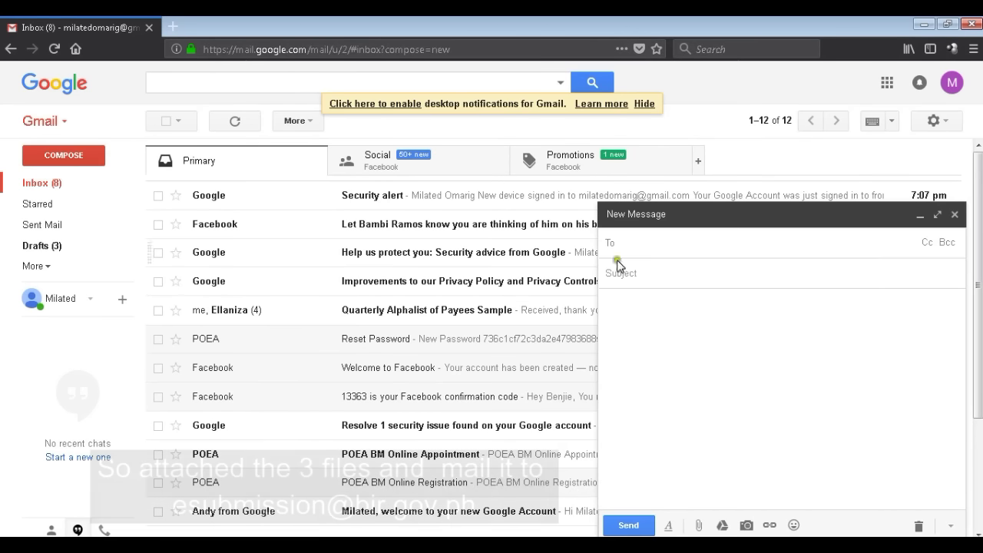
- Address the message to the BIR e-submission mailbox and enter the subject "2nd Quarter Esubmission"
left_click(674, 251)
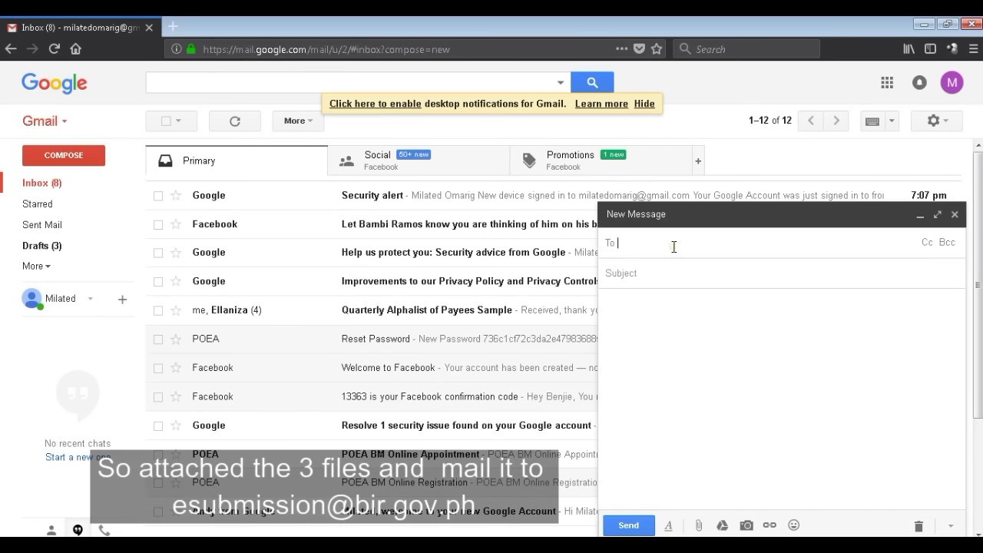
key("ctrl+v")
left_click(673, 271)
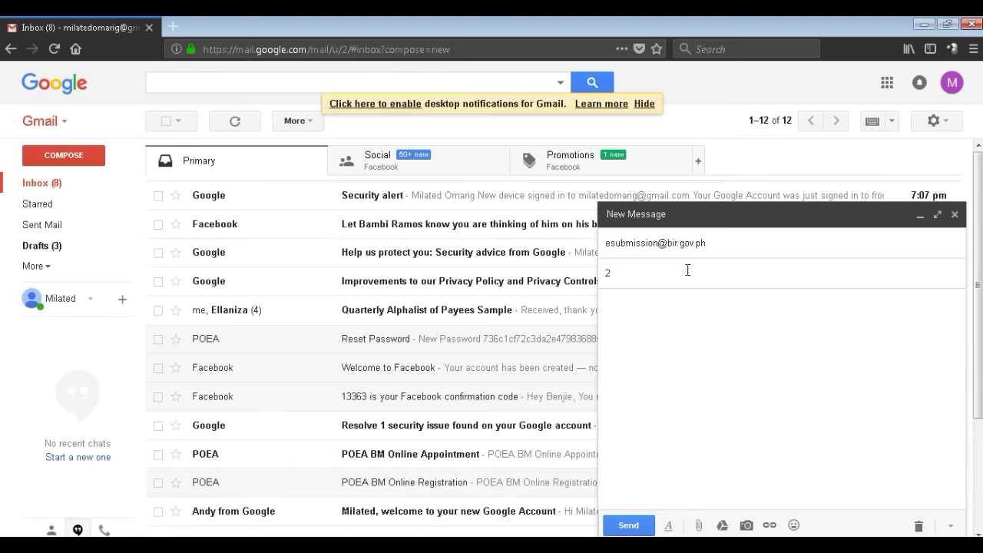
type("2nd Quarter Esub")
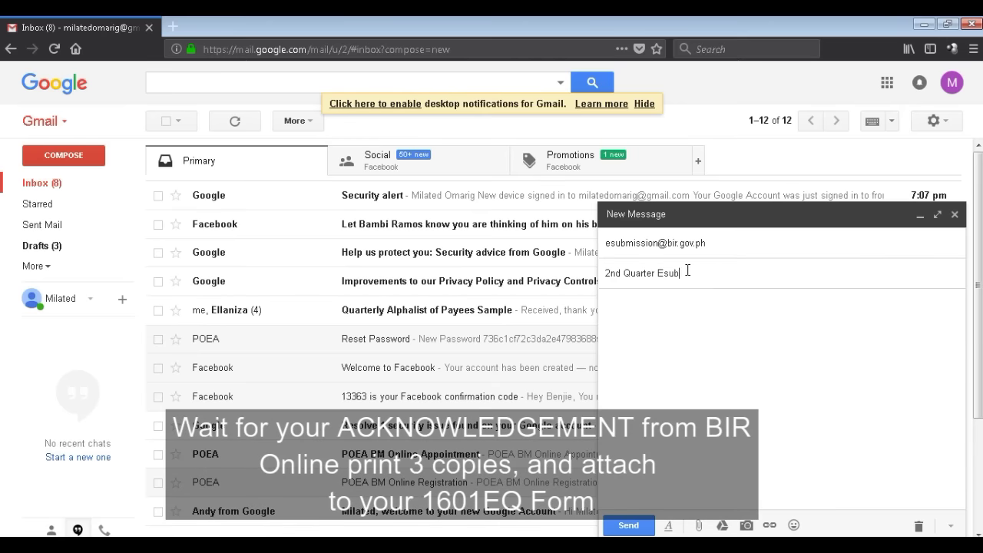
type("mission")
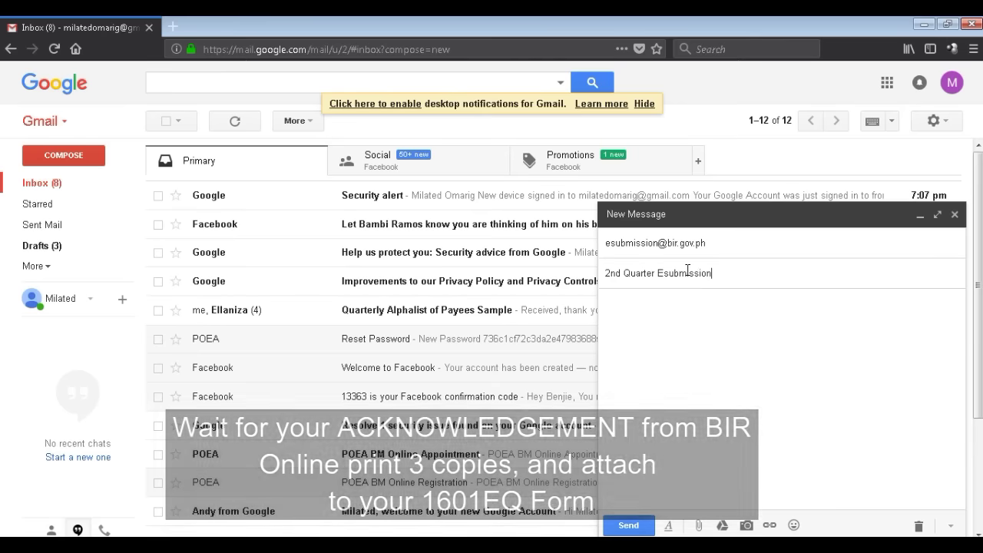
left_click(822, 343)
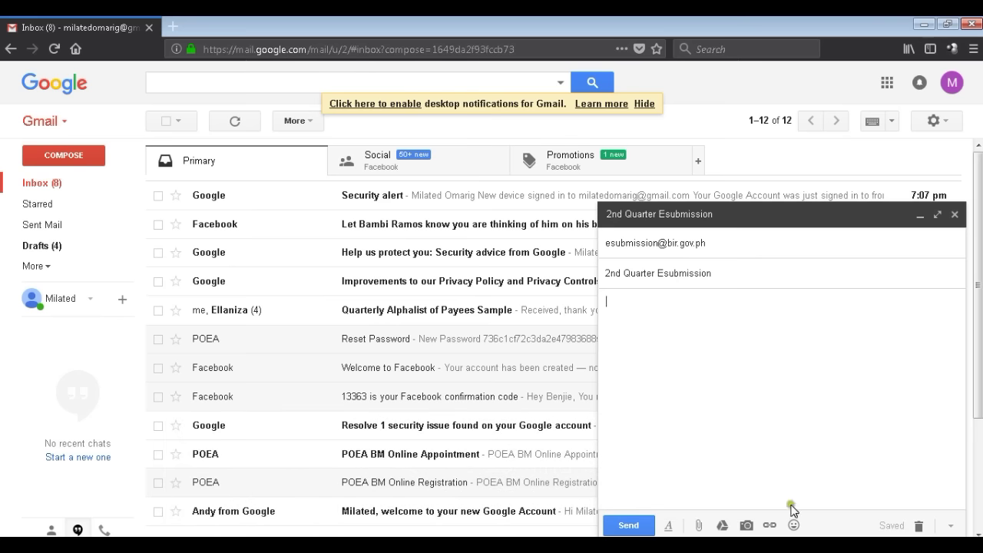
- Attach the April, May and June 2018 1601E DAT files from the BIRALPHA6x folder to the message and send it
key("alt+Tab")
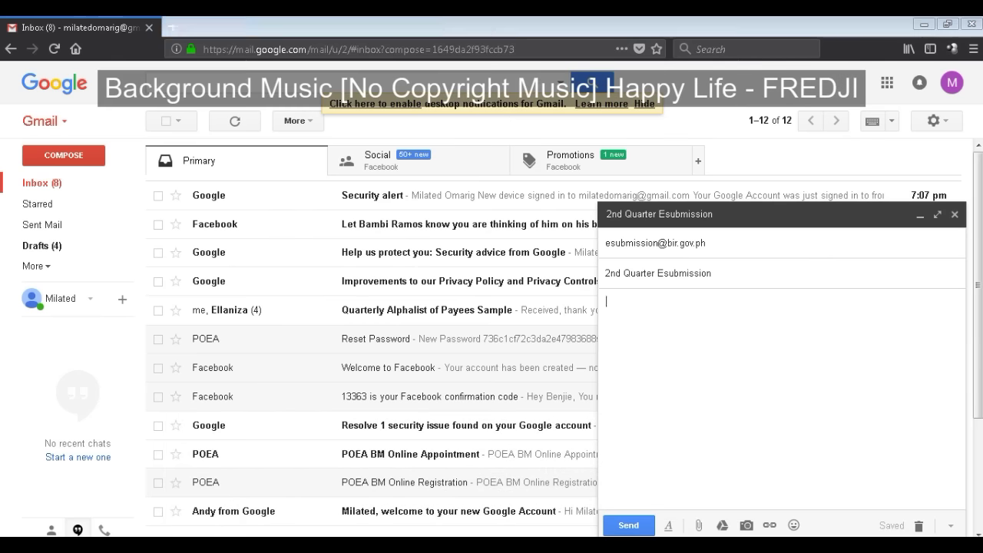
scroll(483, 197, "down", 2)
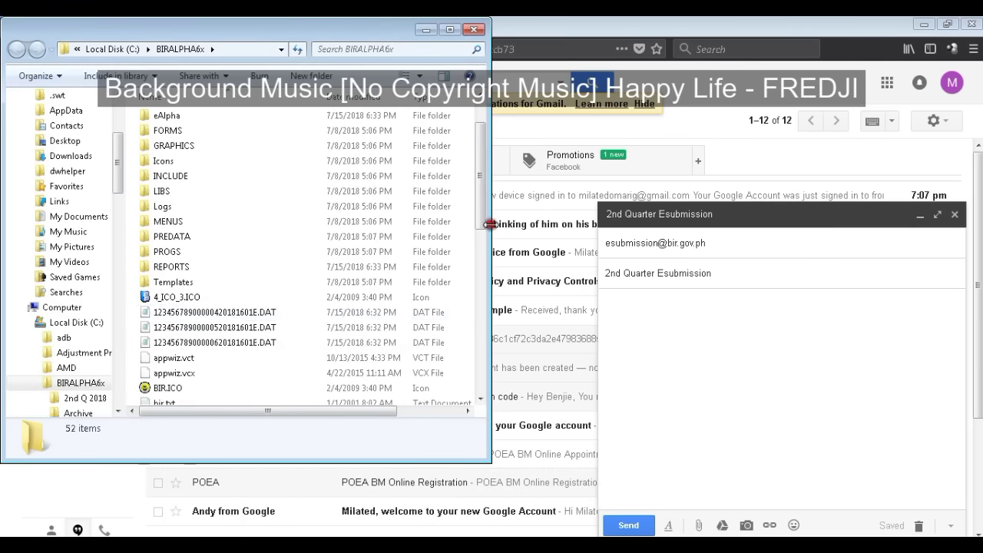
left_click(221, 313)
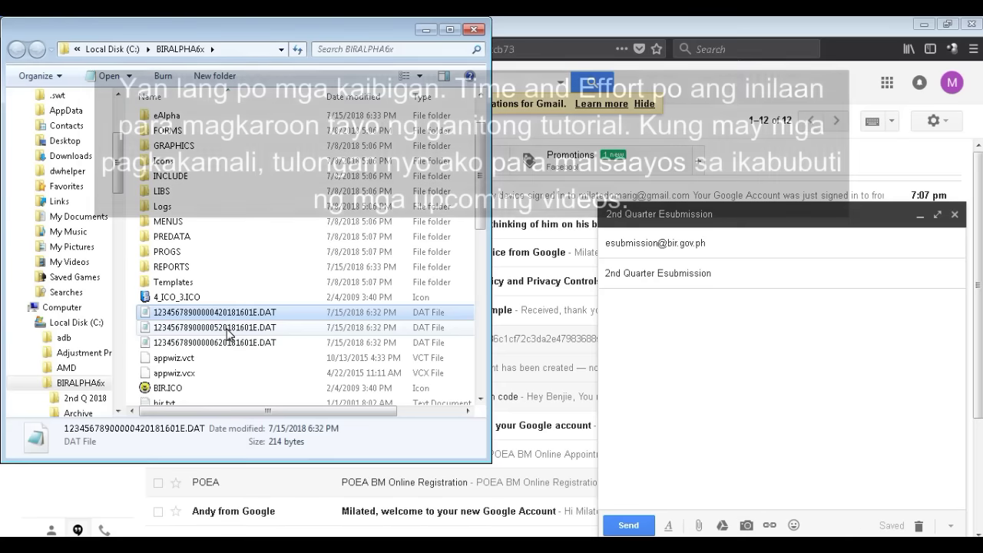
left_click(228, 329, "shift")
left_click(234, 342, "shift")
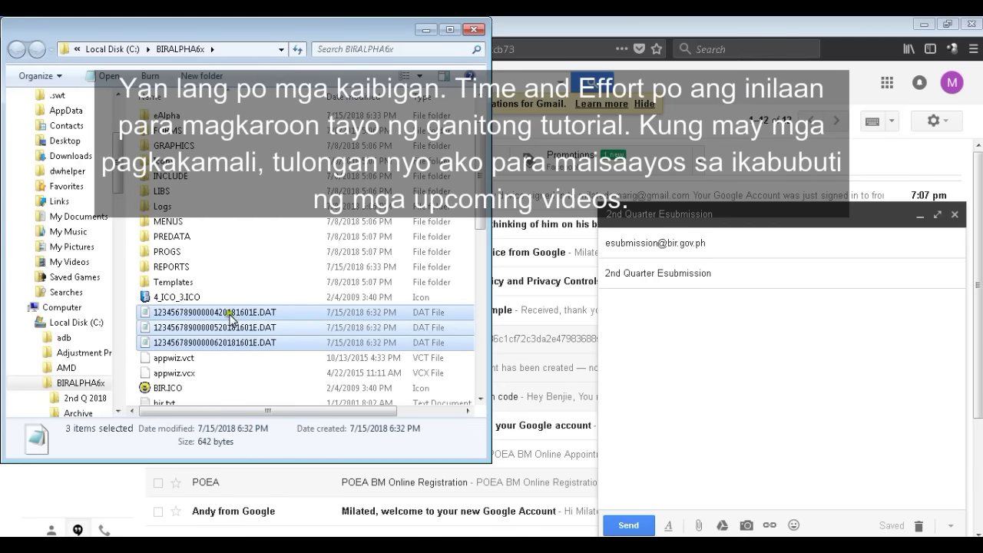
left_click_drag(232, 319, 827, 356)
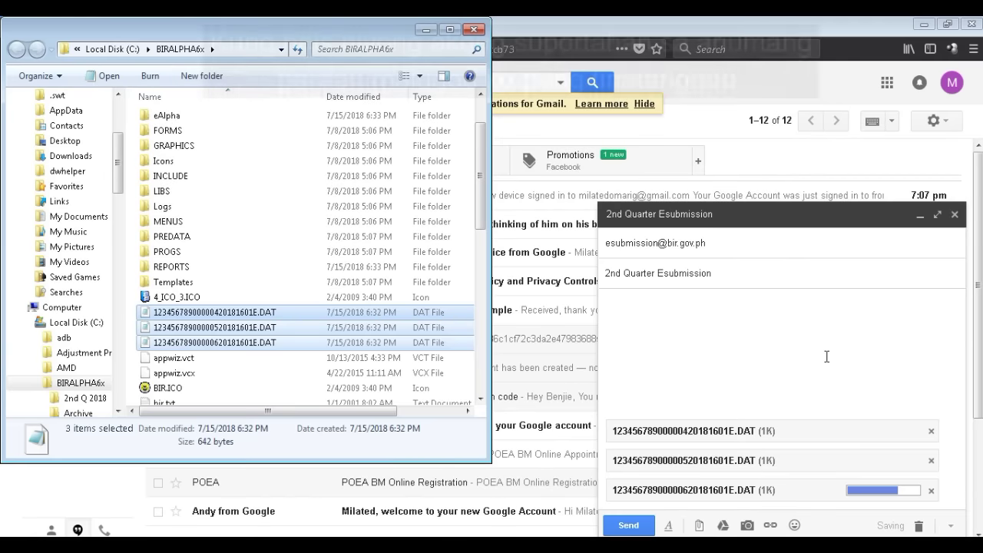
left_click(476, 29)
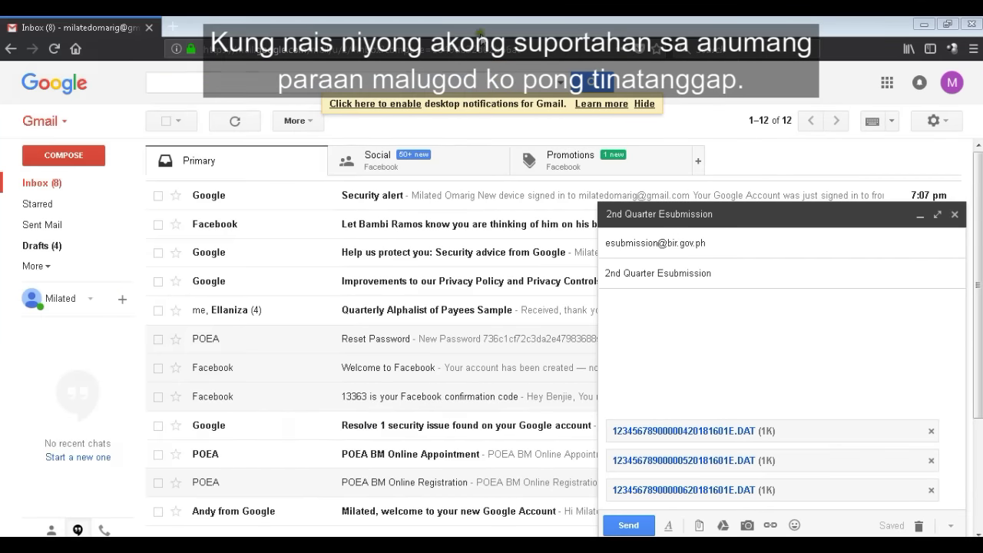
left_click(639, 528)
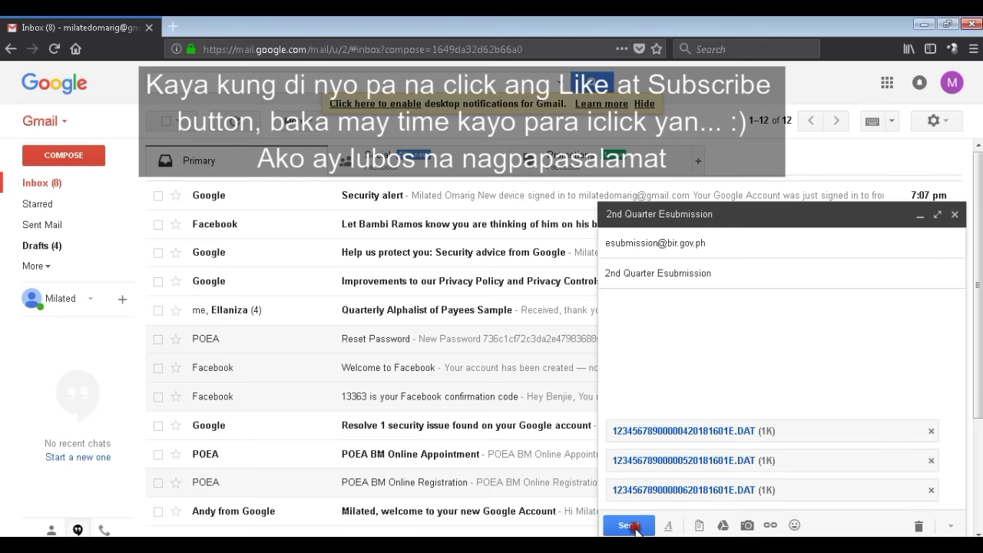